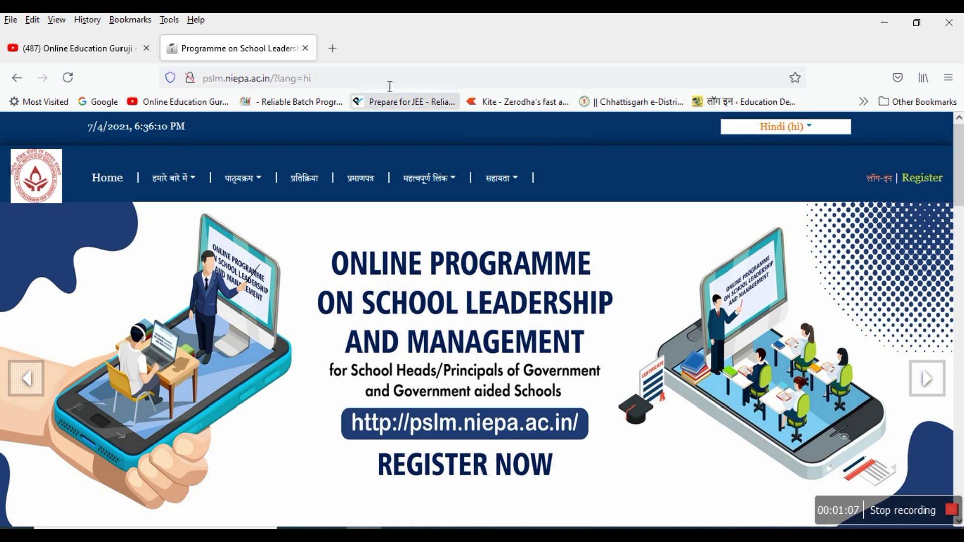
Search Google in a new tab for "pslm niepa ac in" and open the Programme on School Leadership and Management - NIEPA site.
left_click(332, 51)
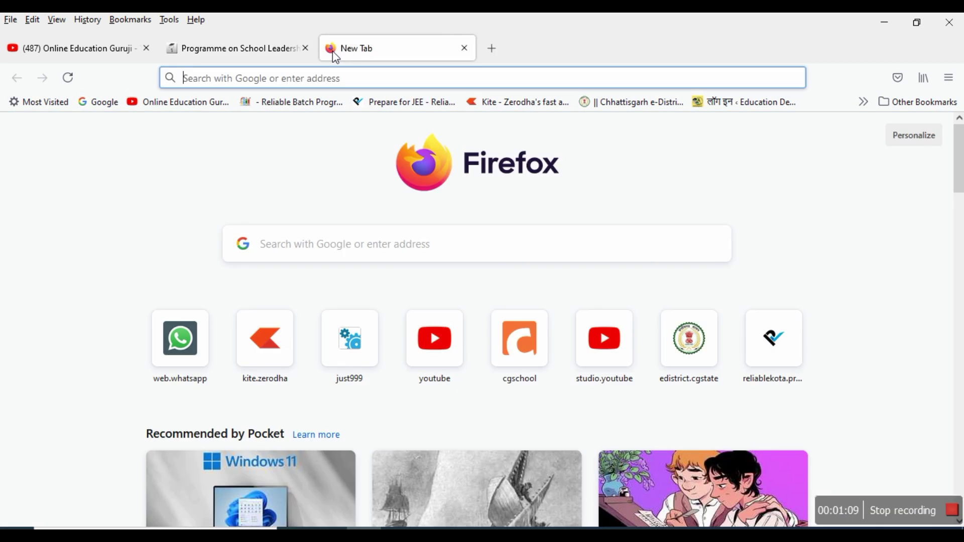
left_click(100, 108)
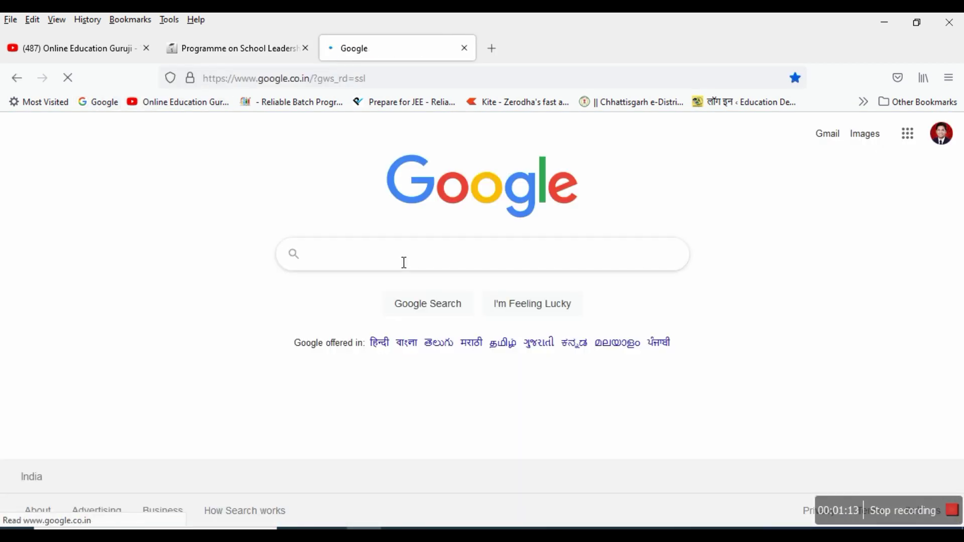
type("pslm")
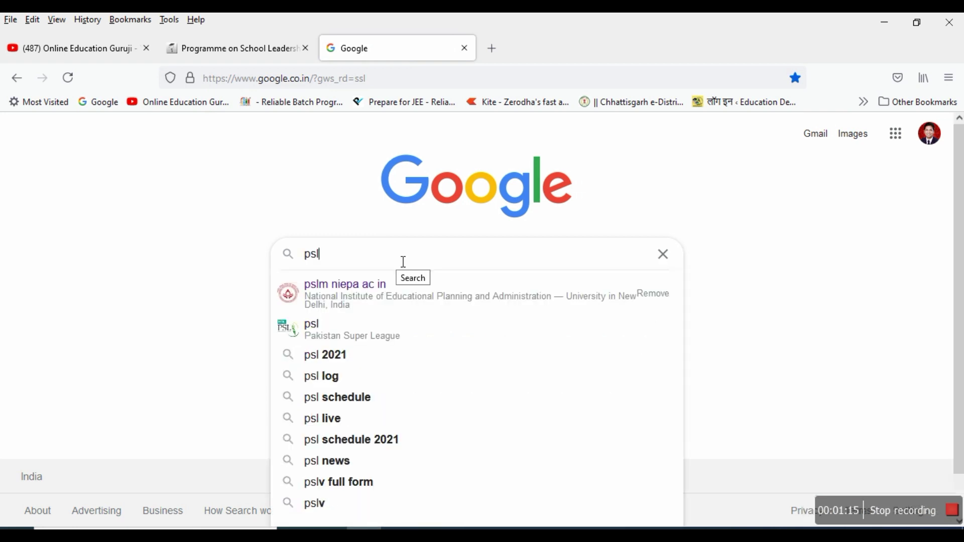
left_click(357, 300)
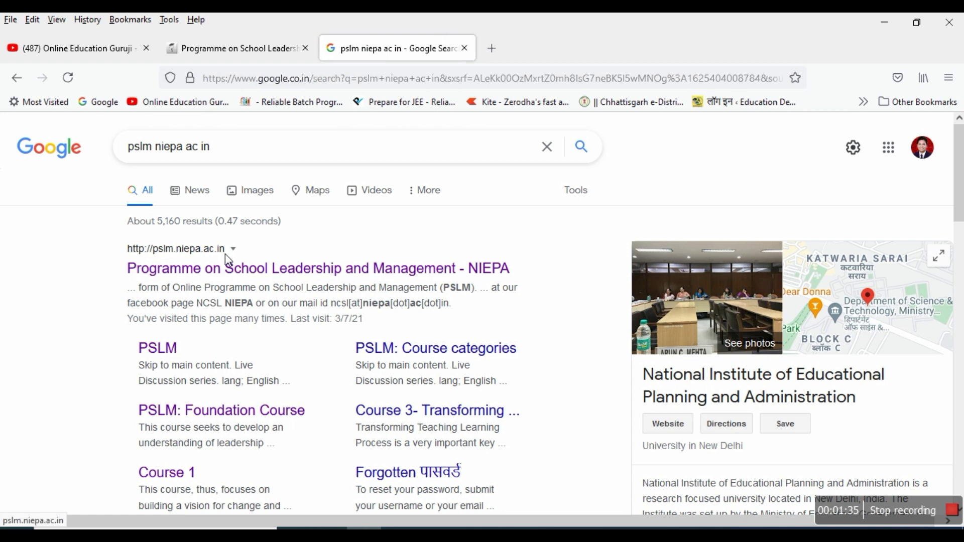
left_click(309, 276)
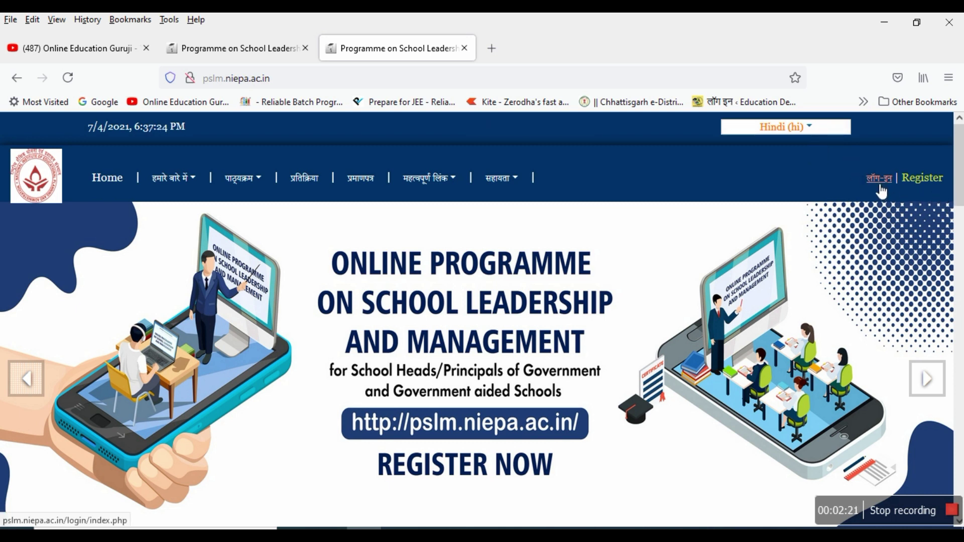
Open the new account registration form and enter abcd1234 as the username.
left_click(920, 189)
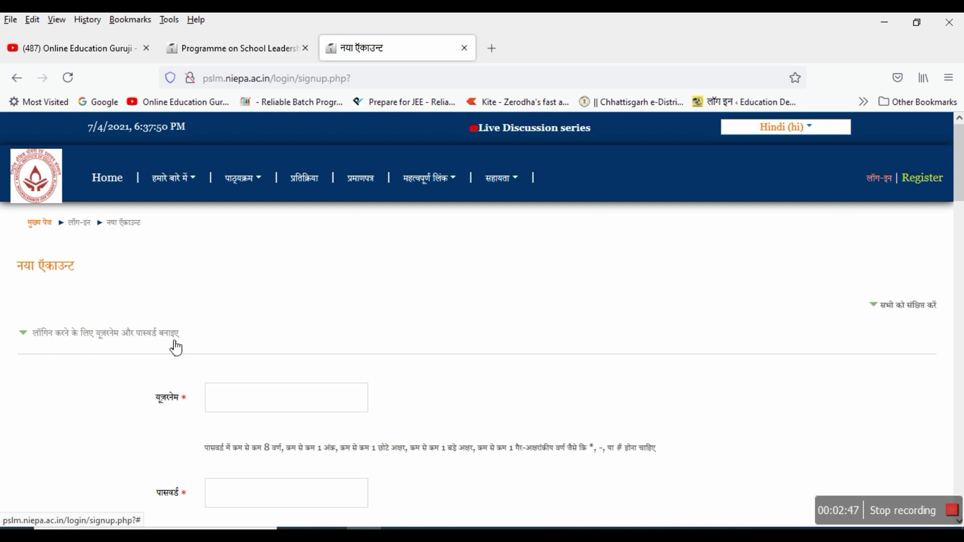
scroll(176, 347, "down", 2)
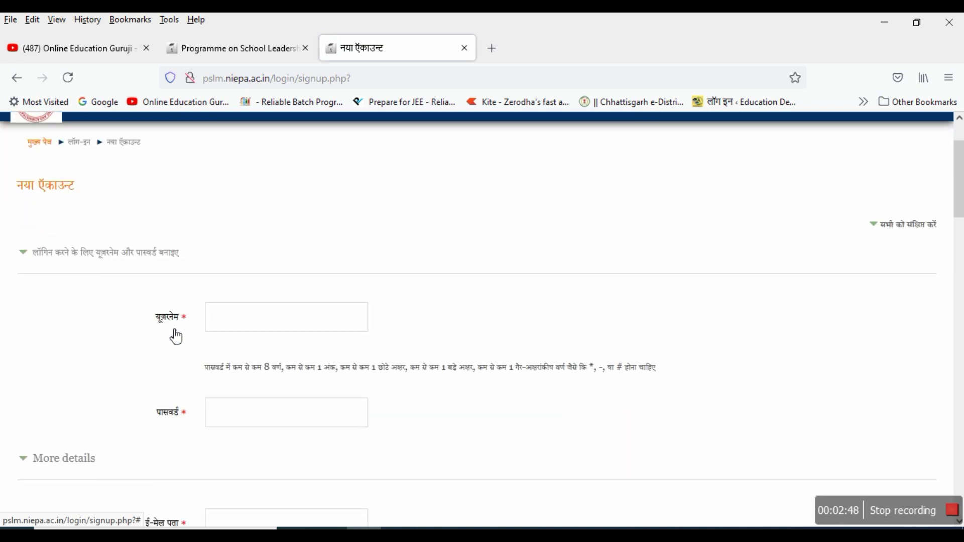
left_click(221, 321)
type("abcd1234")
Review the form's email, name, address and employment fields, including the choices for Whether belonging to.
scroll(309, 379, "down", 3)
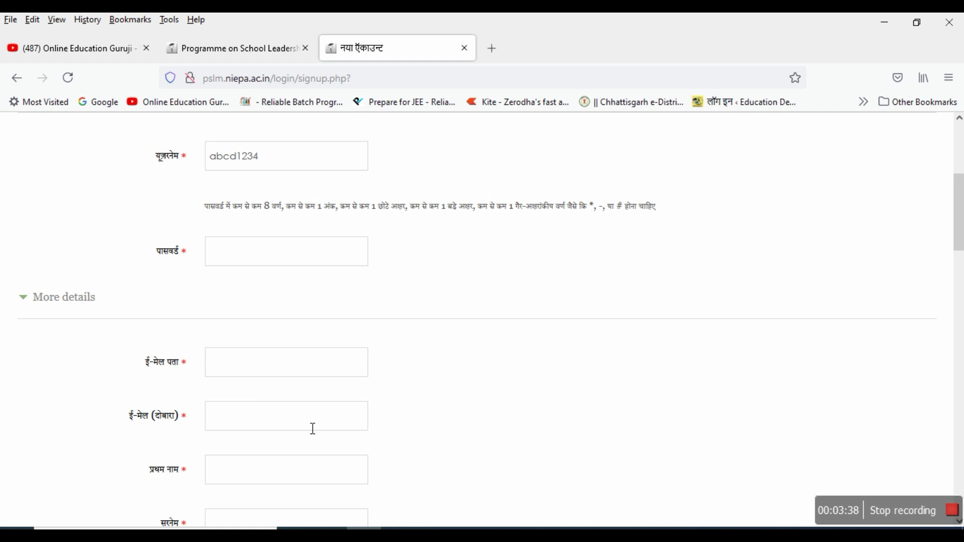
scroll(459, 390, "down", 3)
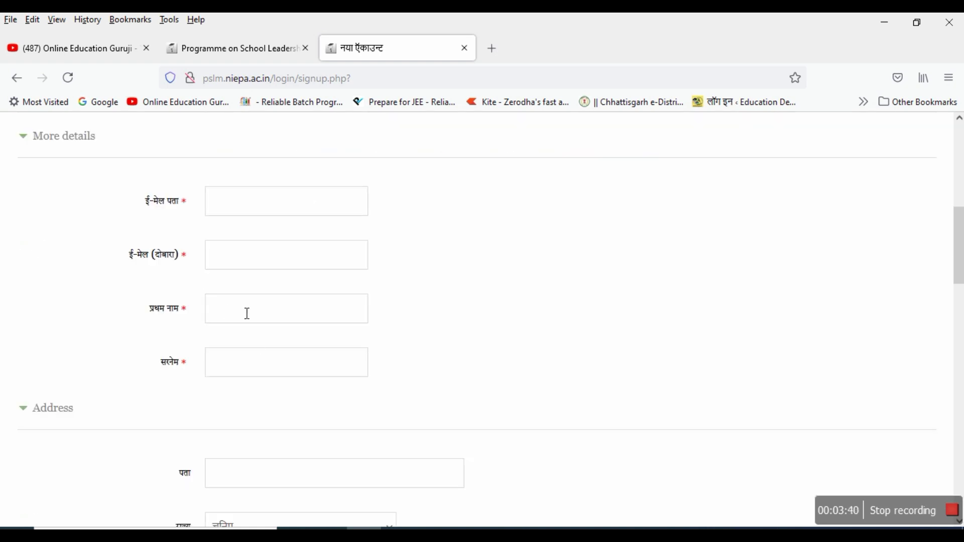
scroll(467, 334, "down", 3)
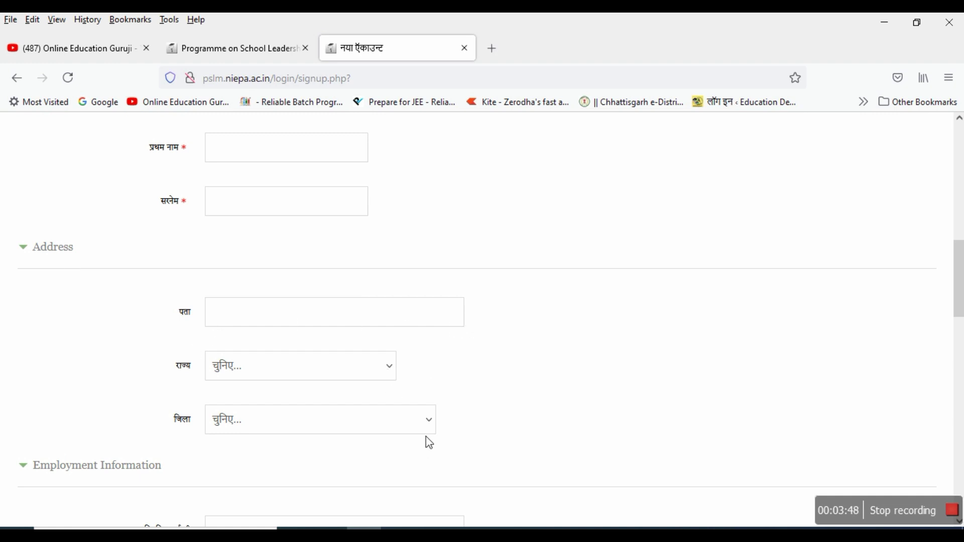
scroll(553, 374, "down", 5)
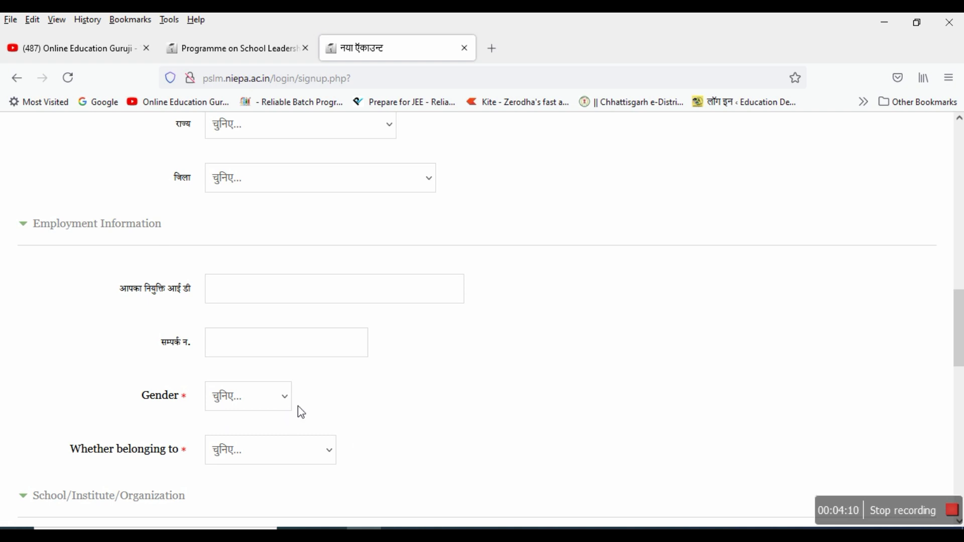
scroll(360, 393, "down", 3)
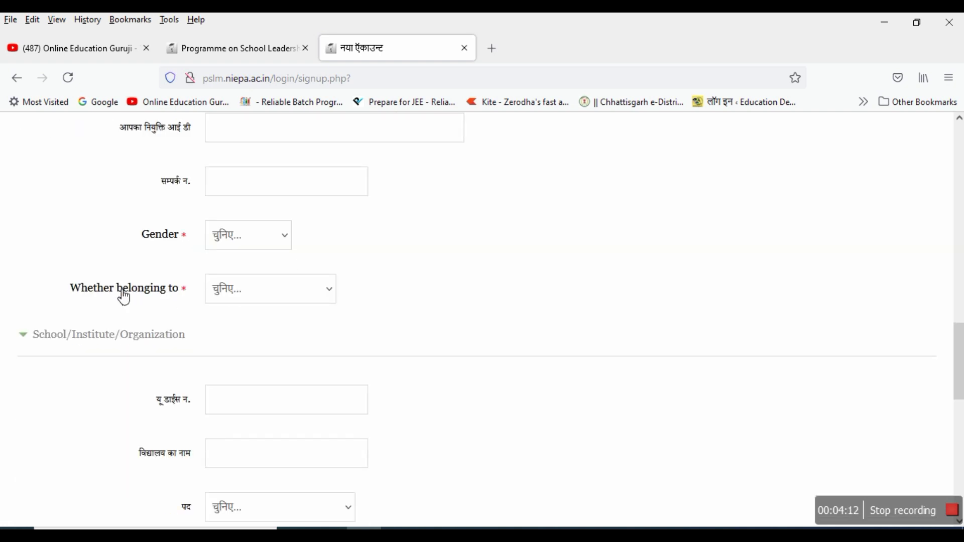
left_click(336, 293)
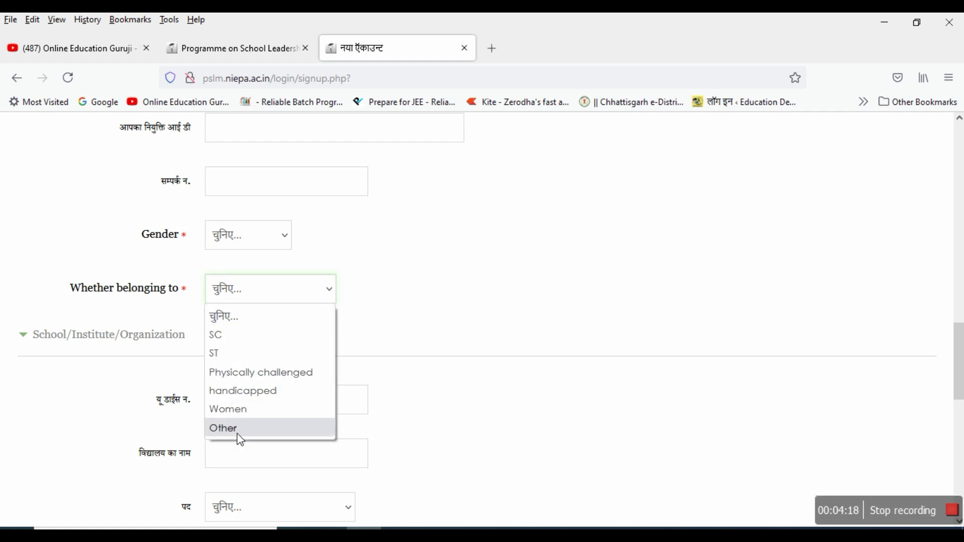
left_click(370, 299)
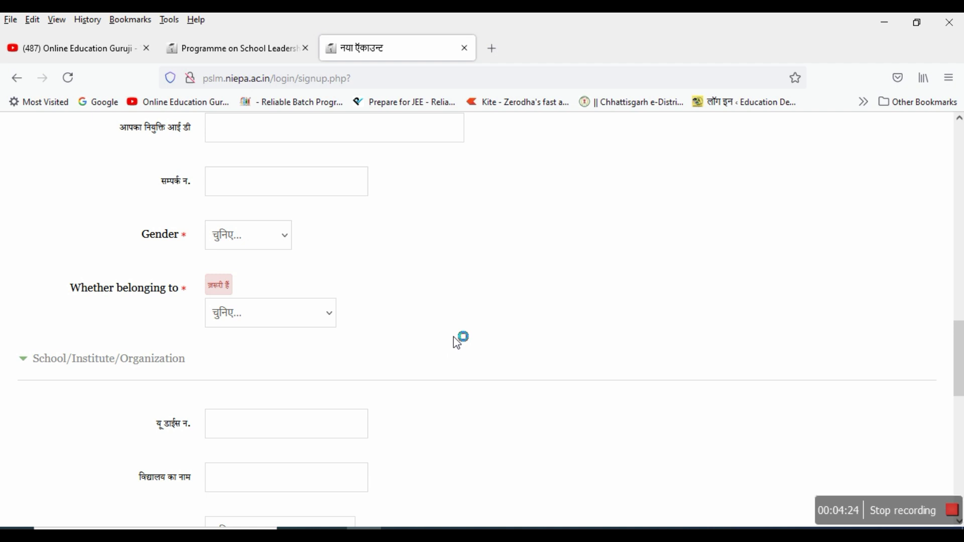
Examine the school section's fields and the choices offered for पद (designation) and विद्यालय स्तर (school level).
scroll(442, 326, "down", 3)
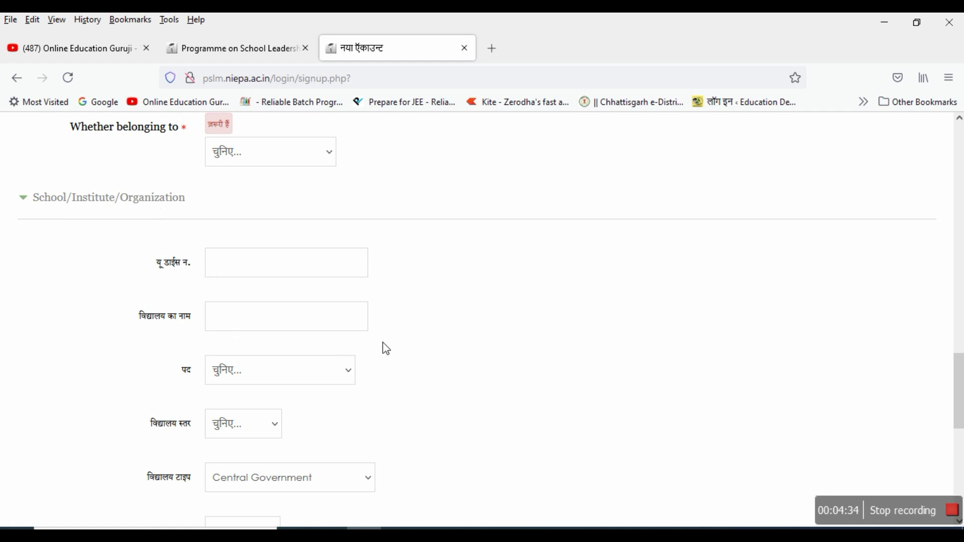
left_click(353, 381)
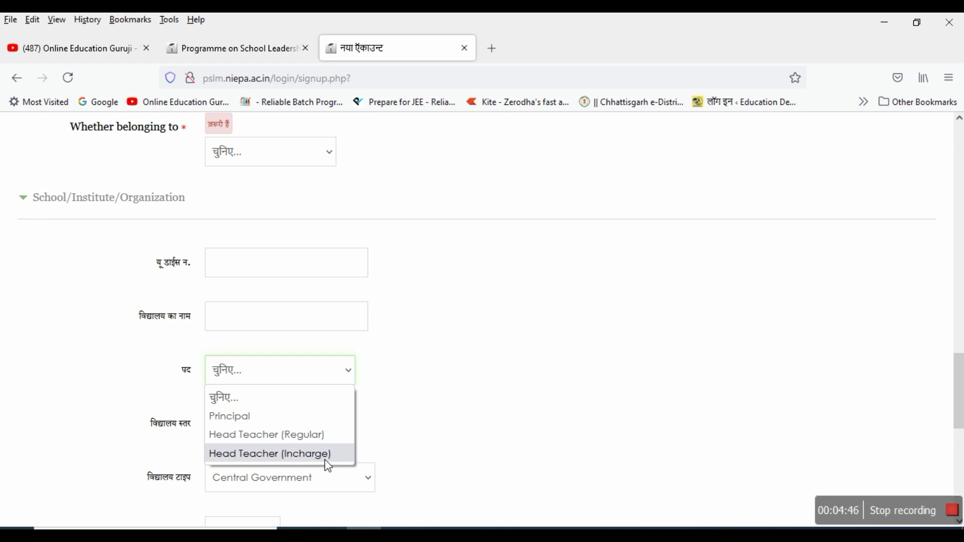
left_click(396, 374)
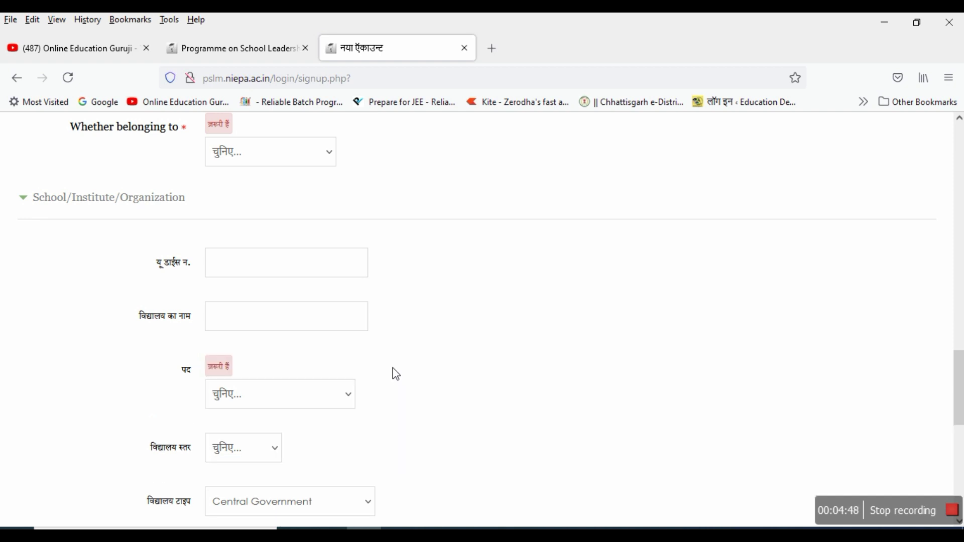
scroll(407, 370, "down", 3)
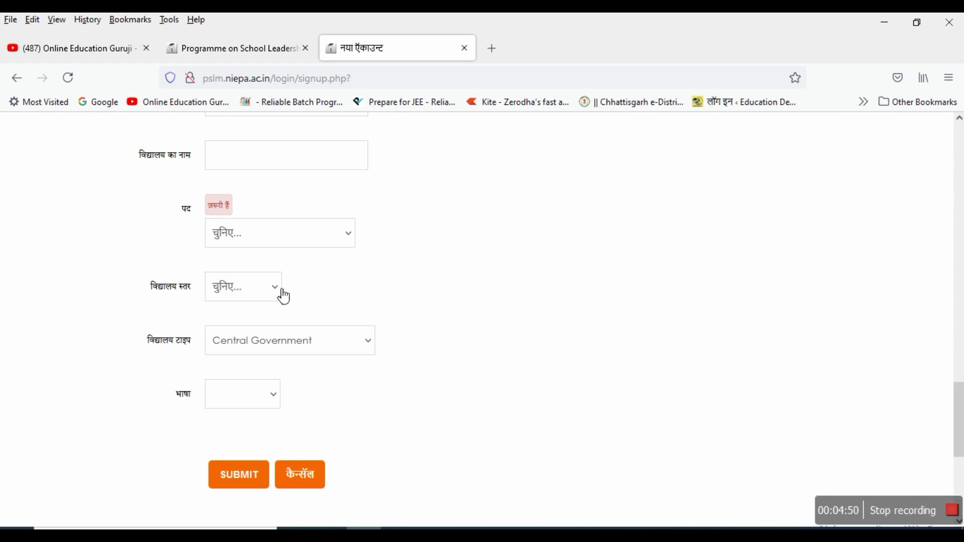
left_click(281, 295)
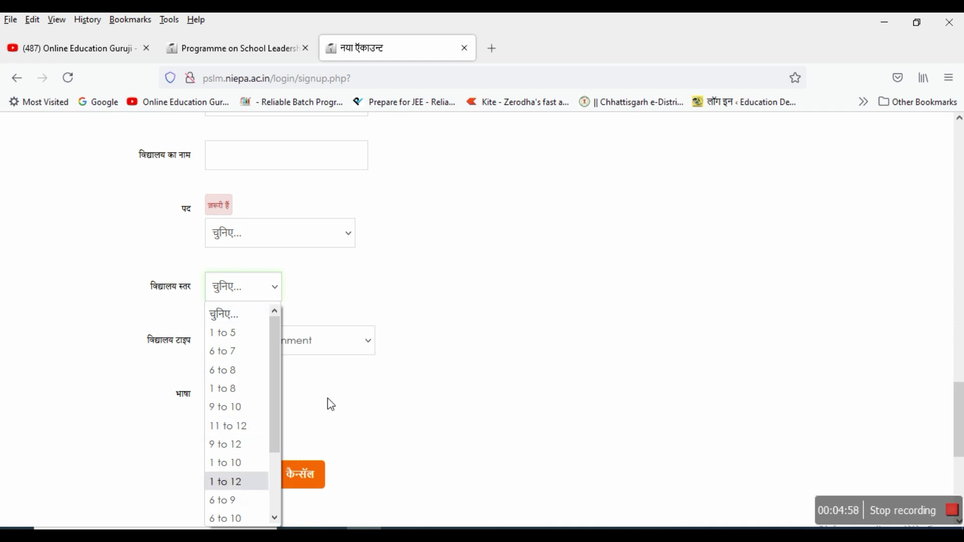
left_click(330, 294)
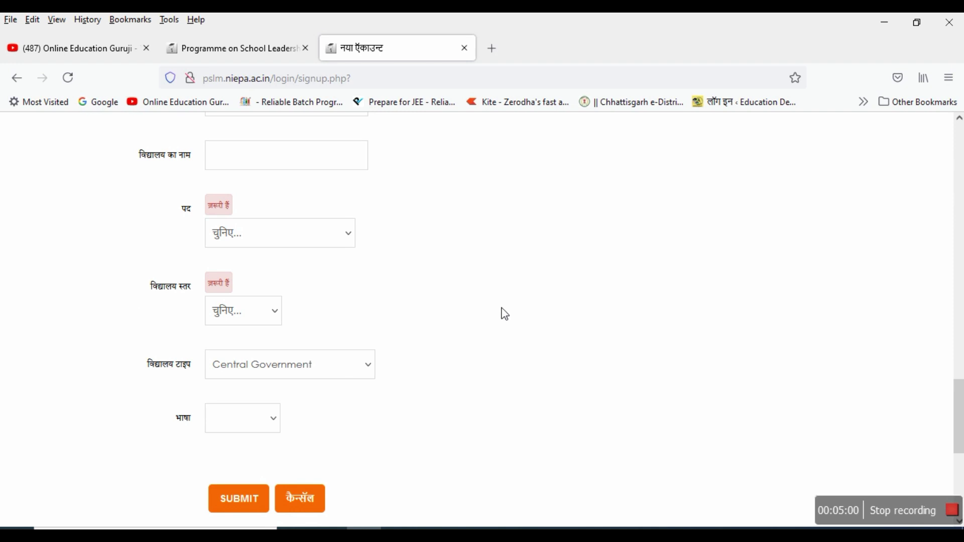
Examine the choices offered for विद्यालय टाइप (school type) and भाषा (language) in the registration form.
scroll(502, 314, "down", 3)
left_click(379, 208)
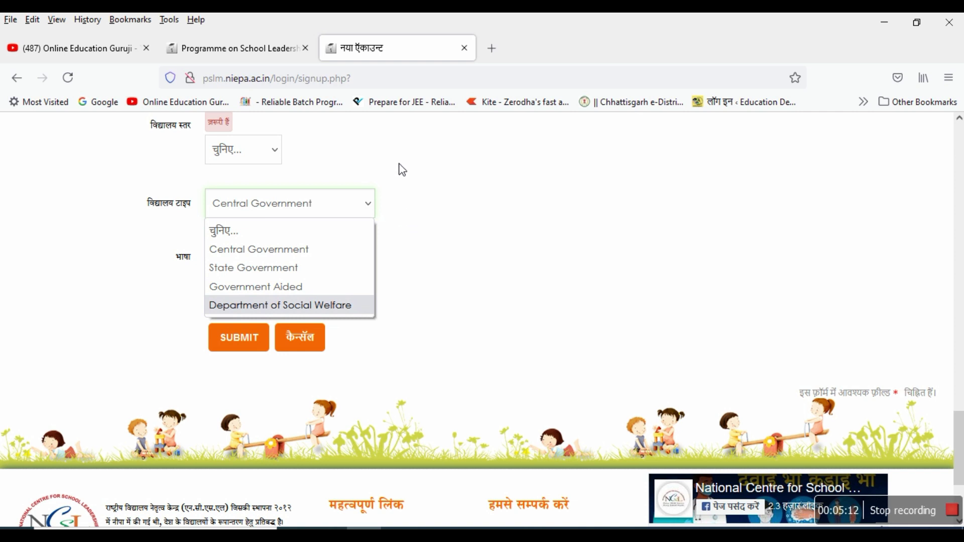
left_click(407, 222)
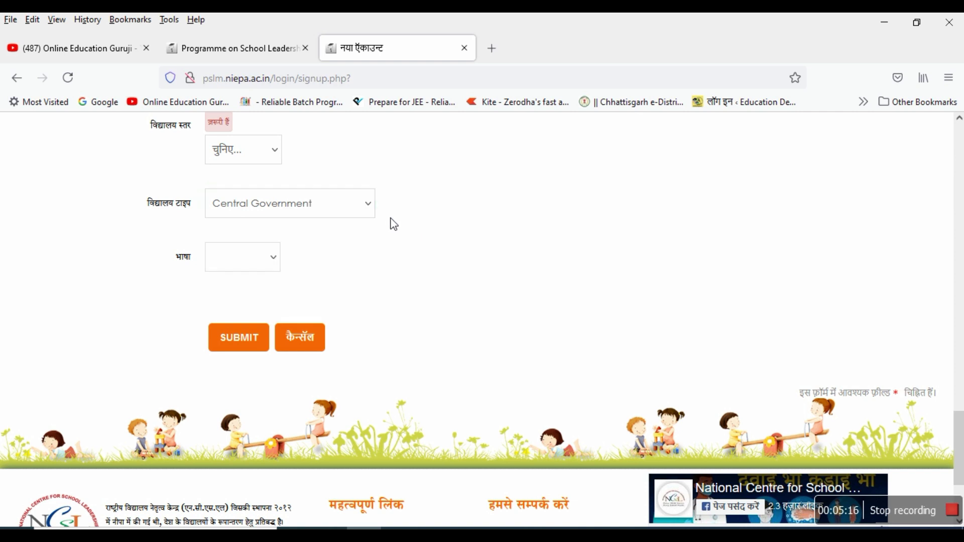
left_click(278, 270)
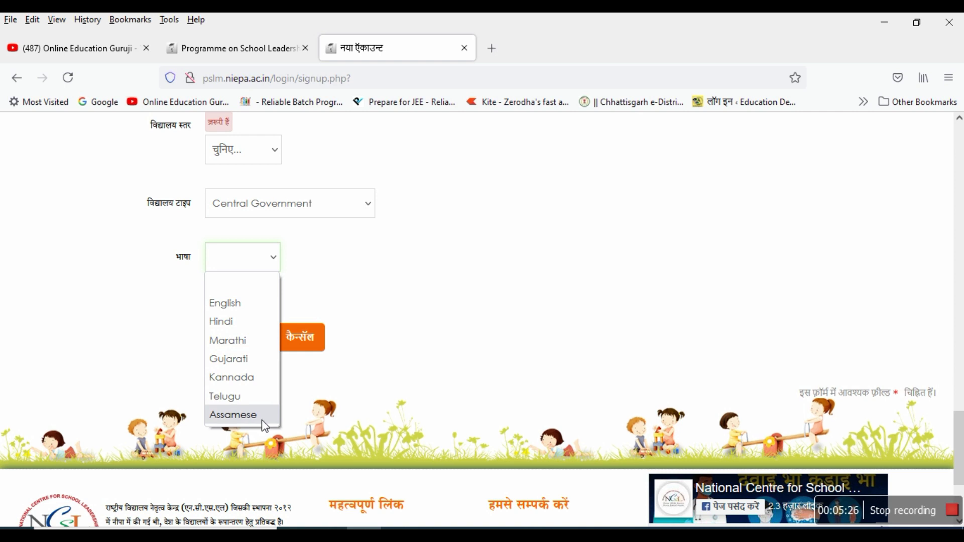
left_click(305, 266)
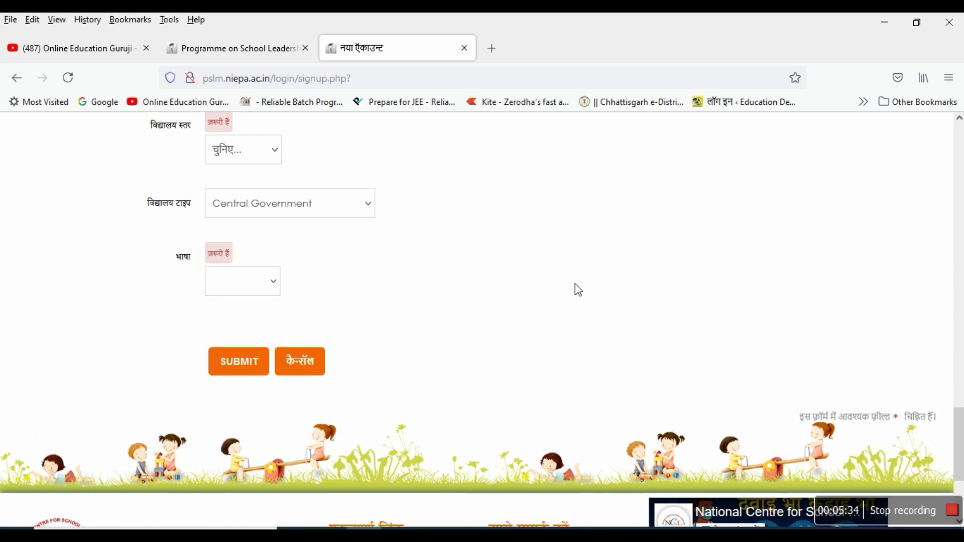
Look over the whole registration form again, from the username field down to the submit section.
scroll(577, 286, "up", 20)
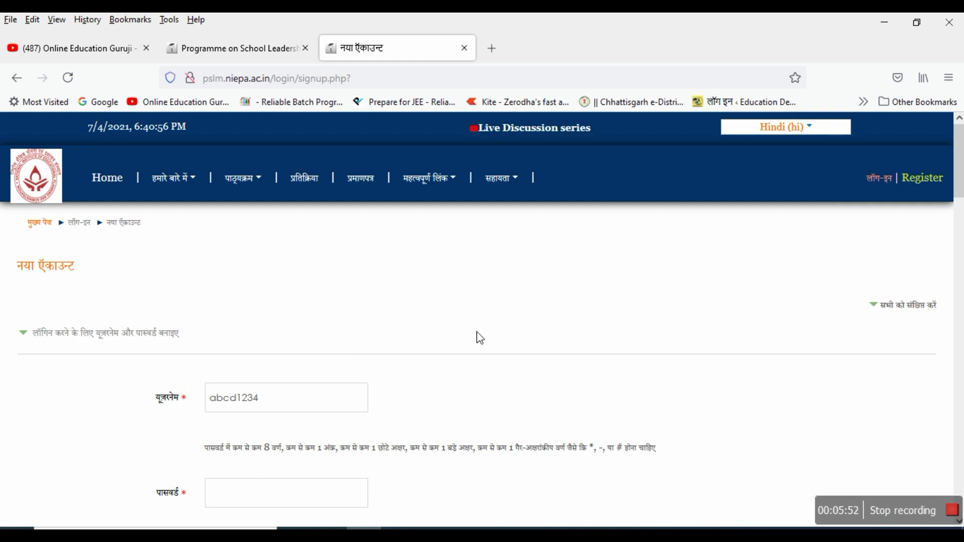
scroll(477, 336, "down", 10)
scroll(482, 337, "down", 15)
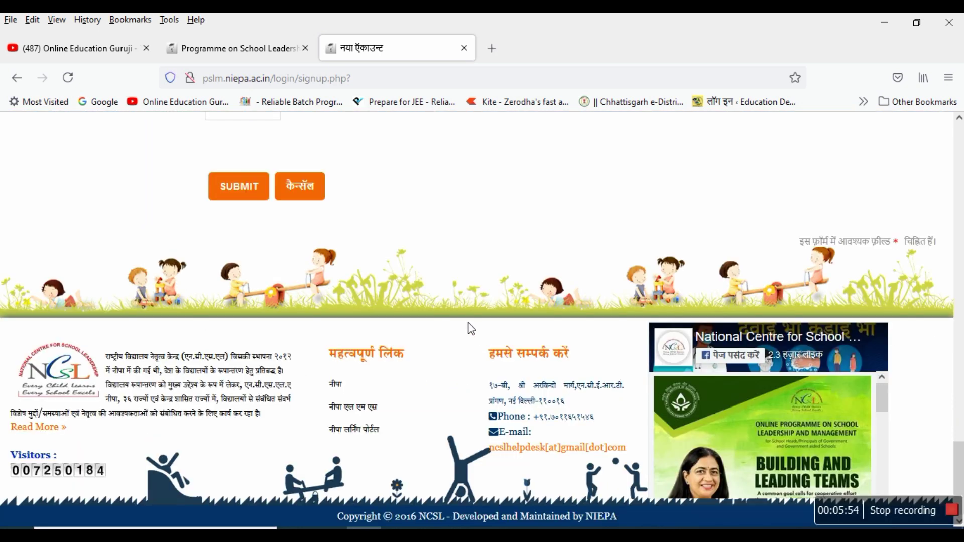
scroll(470, 329, "up", 8)
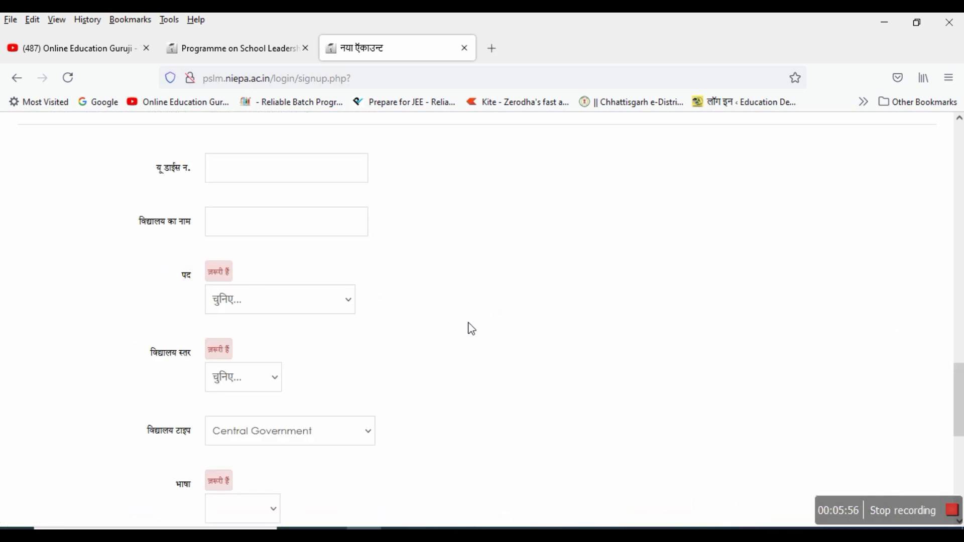
scroll(538, 374, "down", 5)
scroll(531, 361, "up", 8)
scroll(682, 324, "up", 10)
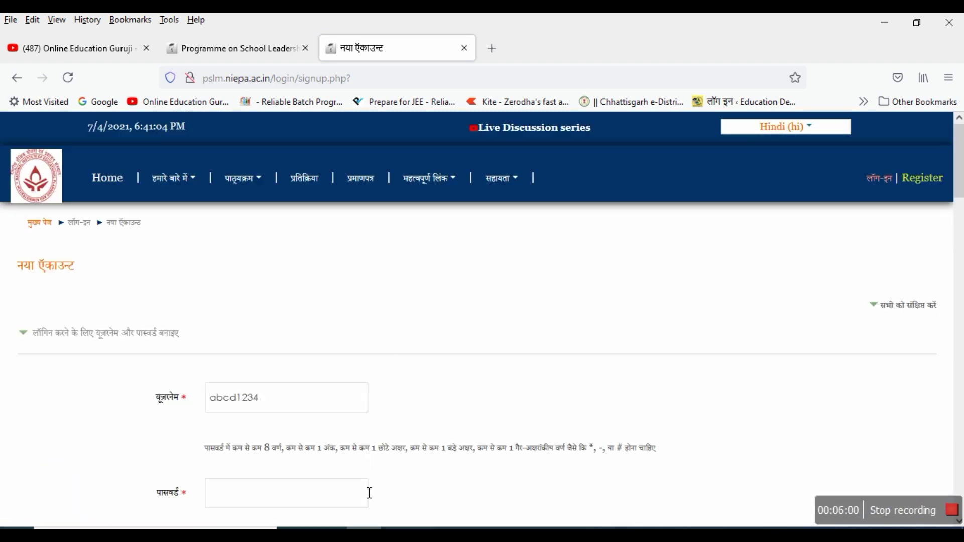
Leave the unsaved registration form for the site's login page and enter the site with guest login.
left_click(883, 184)
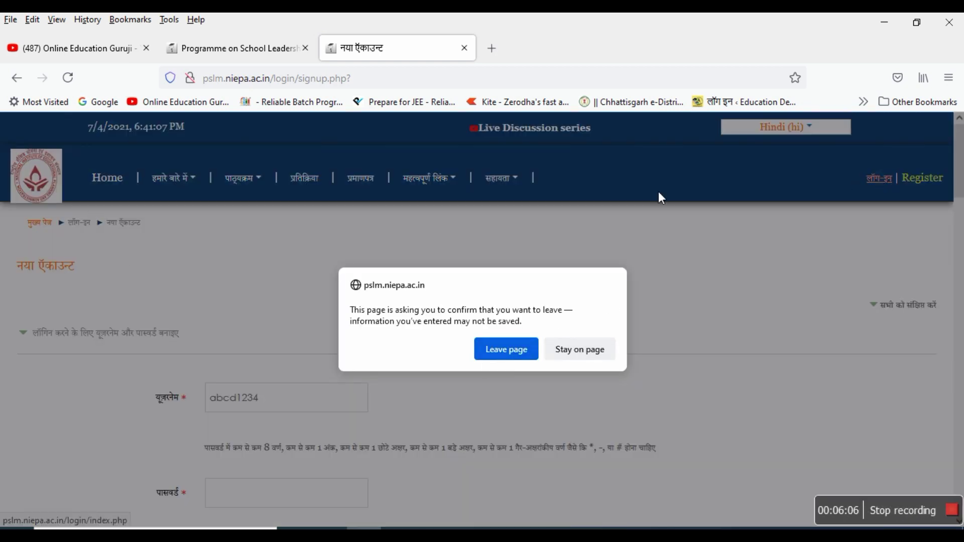
left_click(507, 355)
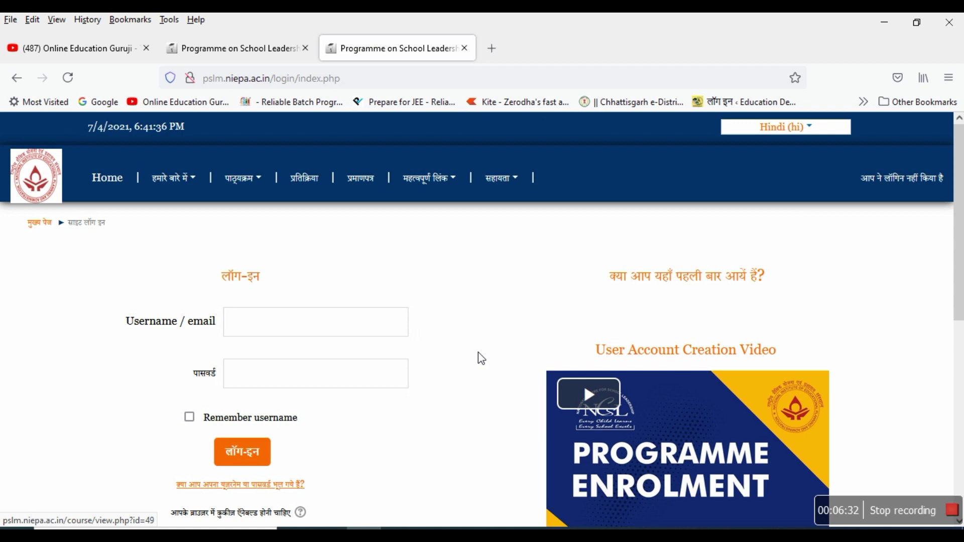
scroll(477, 356, "down", 5)
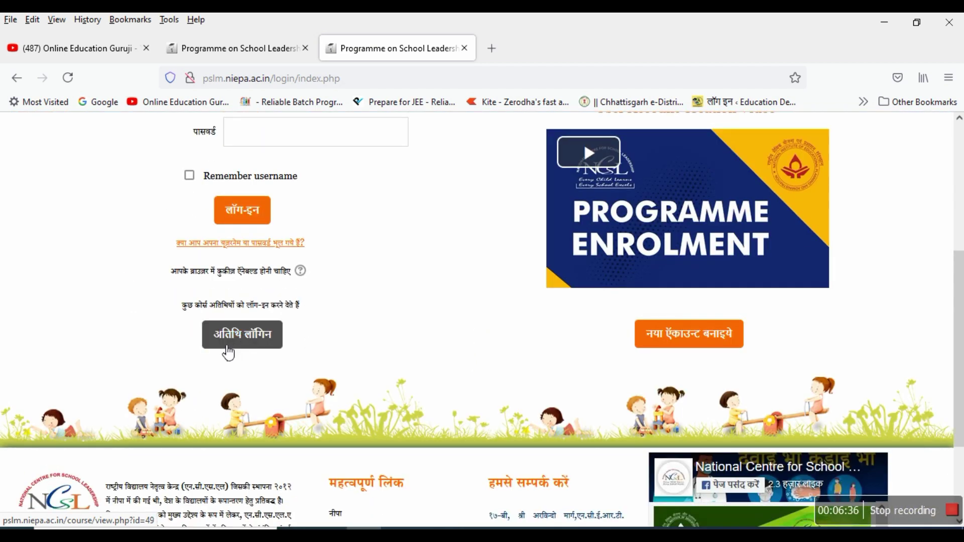
left_click(255, 343)
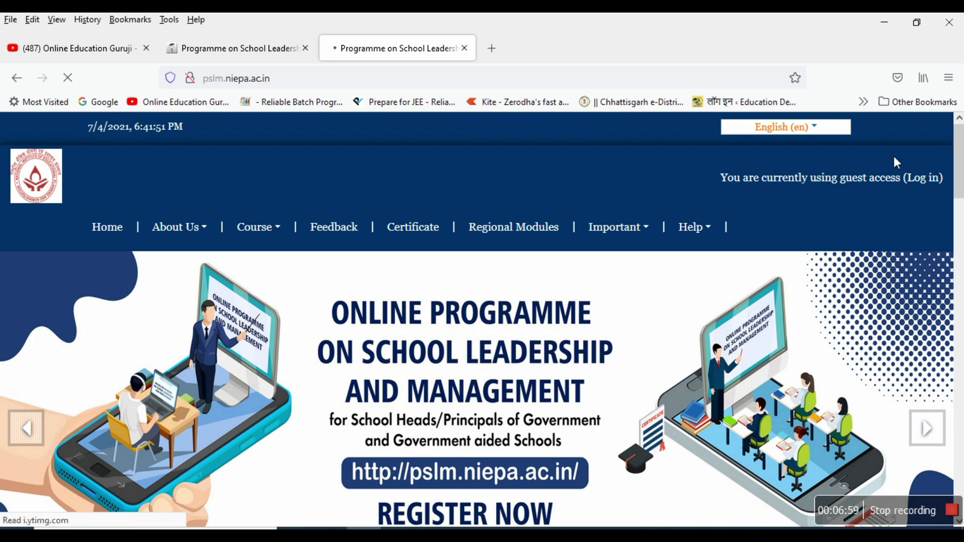
Read the home page's welcome text on who the programme is for, why it was designed and what it contains.
scroll(619, 322, "down", 5)
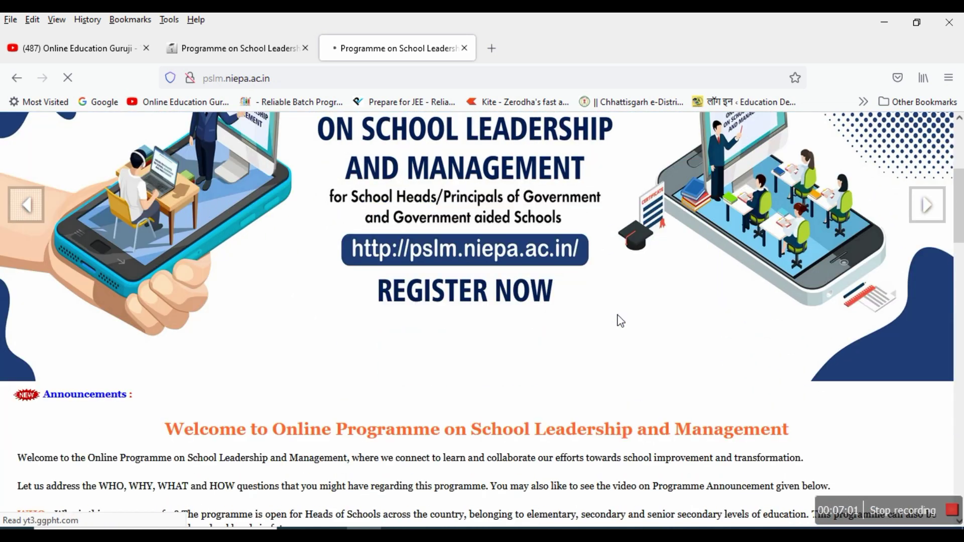
scroll(622, 320, "down", 3)
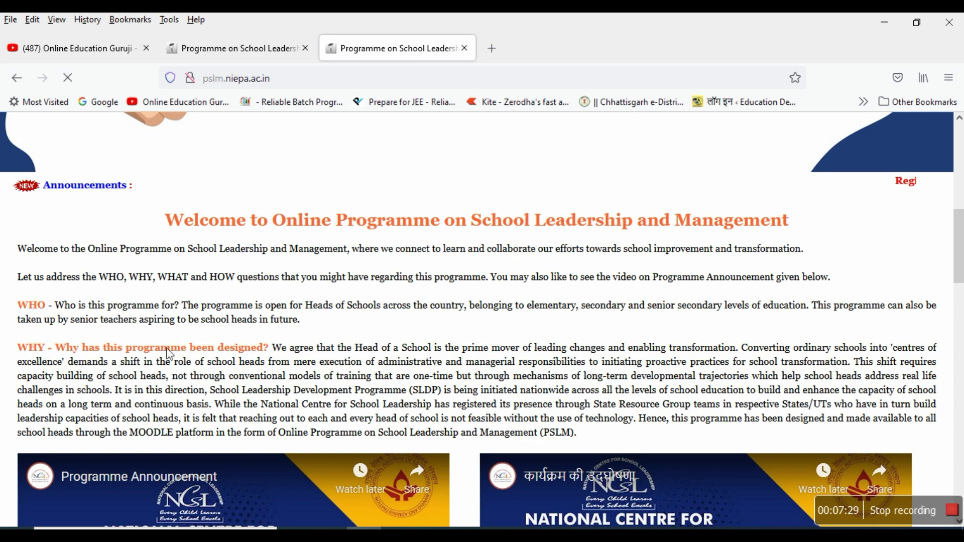
scroll(508, 354, "down", 5)
scroll(509, 354, "down", 1)
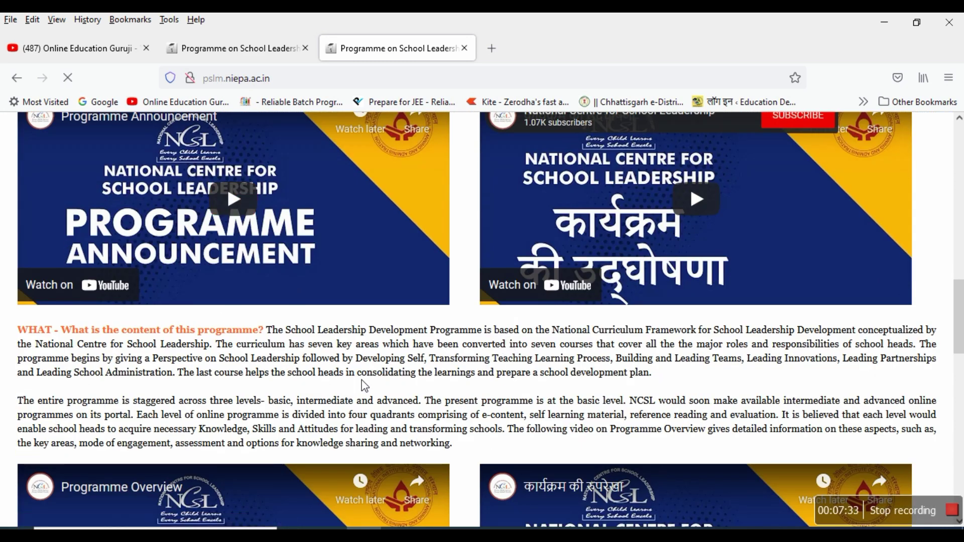
Read the rest of the home page on programme content and enrolment, and open the Foundation Course category.
scroll(365, 386, "up", 1)
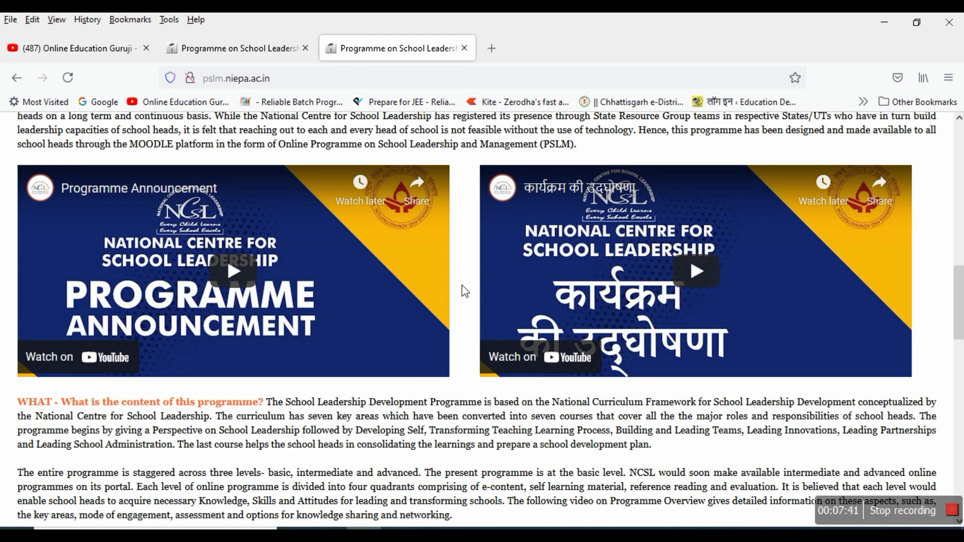
scroll(464, 289, "down", 3)
scroll(468, 291, "down", 6)
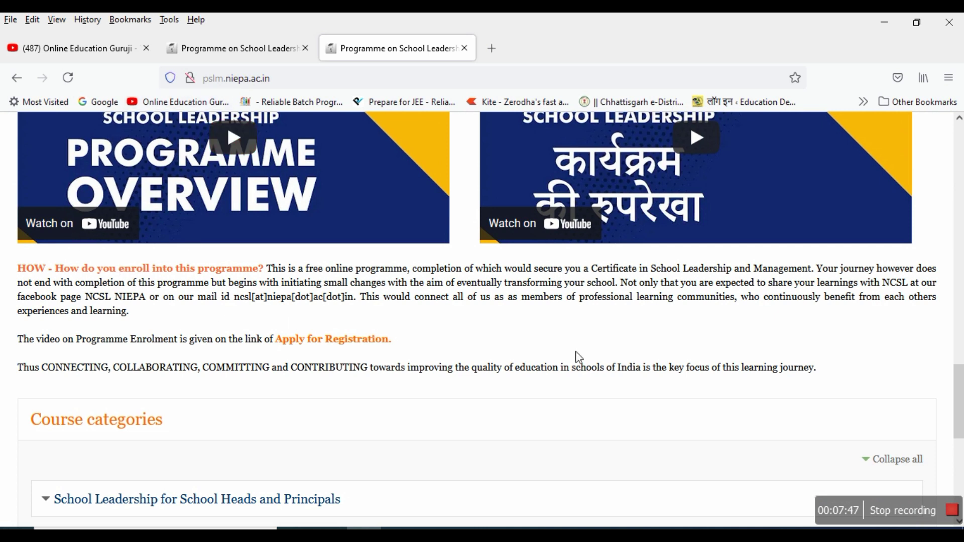
scroll(874, 304, "down", 3)
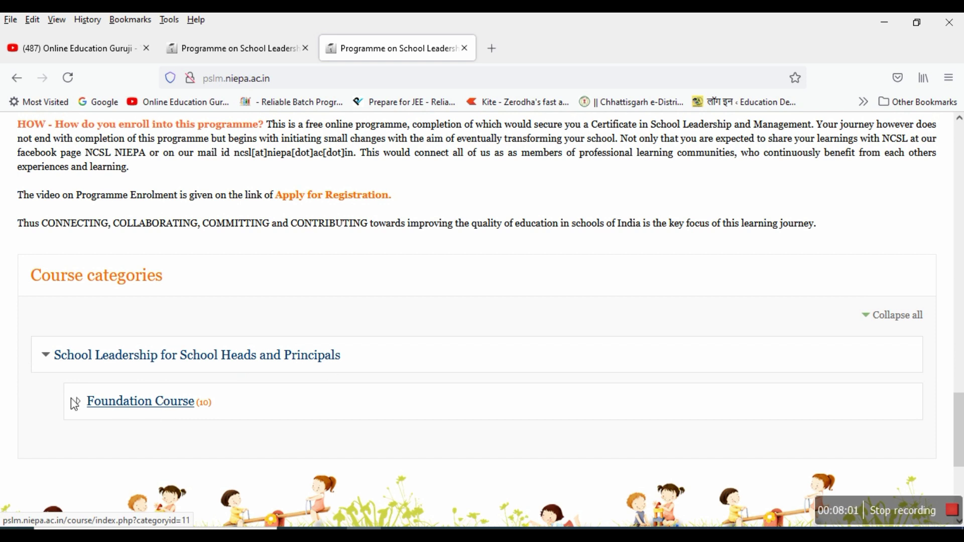
left_click(176, 409)
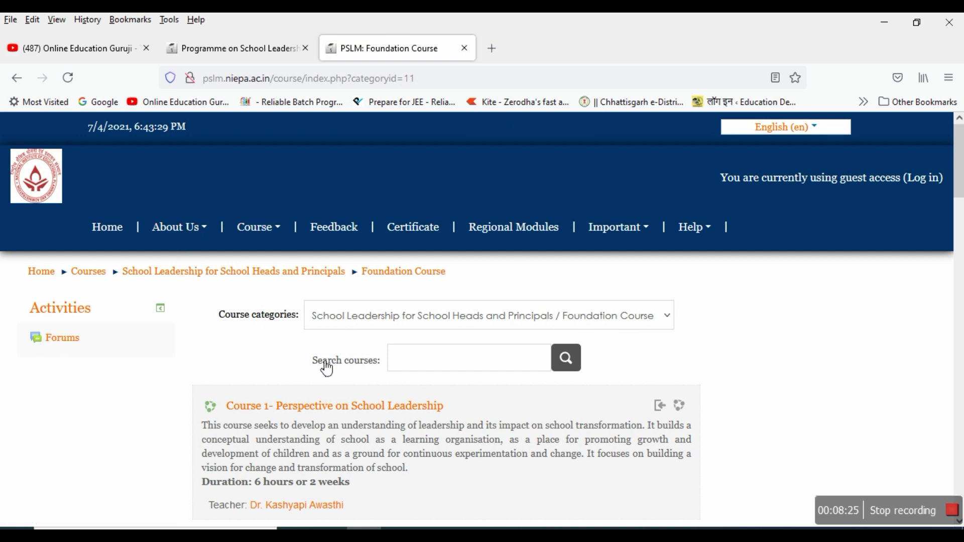
Look through the English list of Foundation Course entries, from Course 1 down to the feedback form and certificate.
scroll(317, 362, "down", 3)
scroll(313, 360, "down", 20)
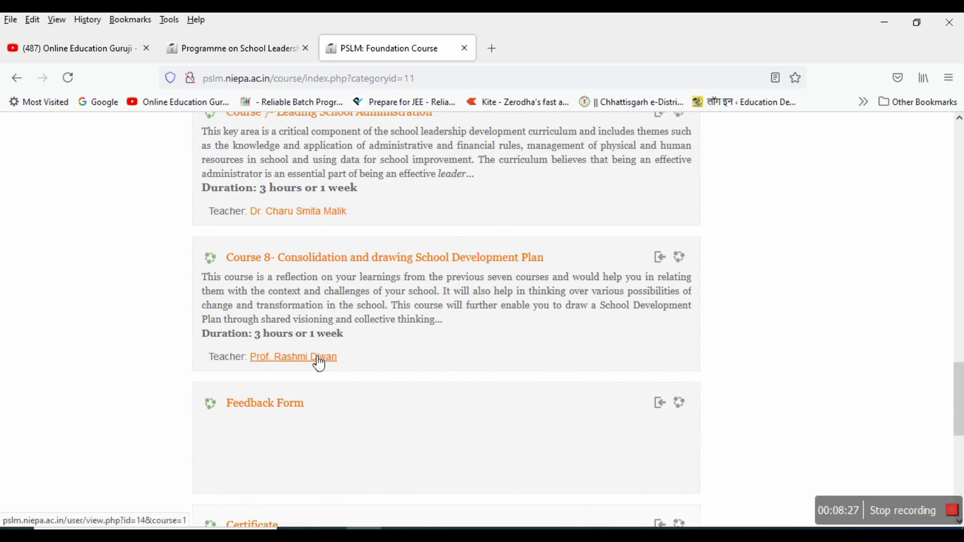
scroll(316, 363, "down", 2)
scroll(467, 357, "up", 20)
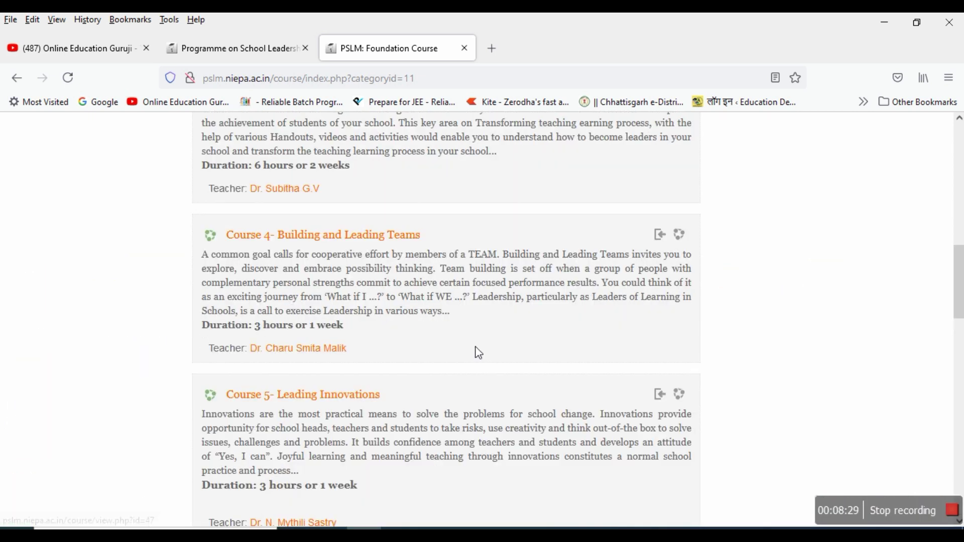
scroll(487, 343, "up", 1)
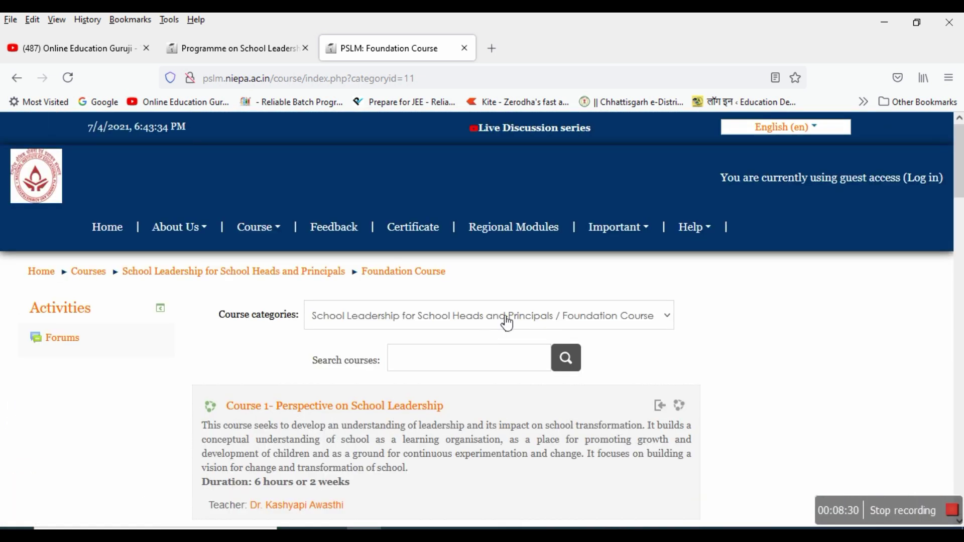
Switch the site language to Hindi (hi) and look through the translated Foundation Course list.
left_click(822, 132)
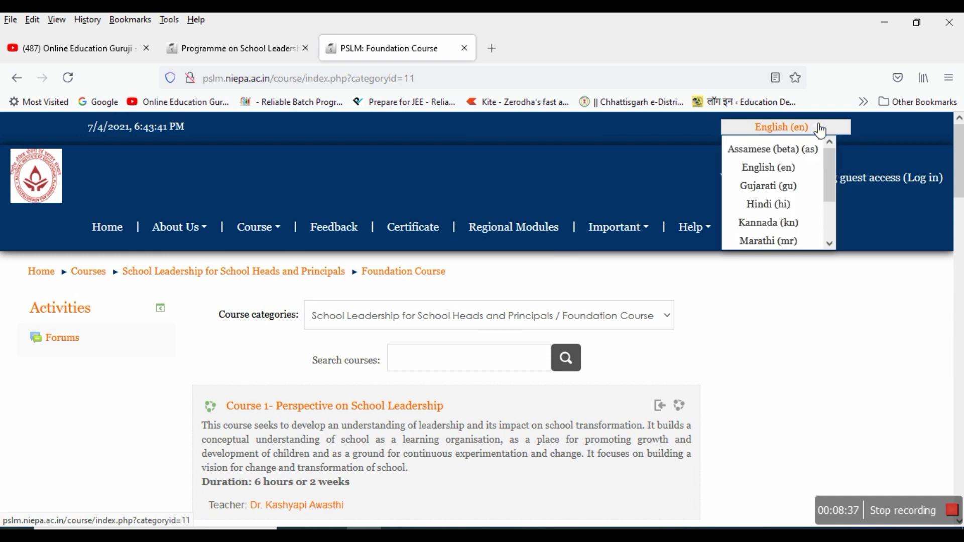
left_click(773, 207)
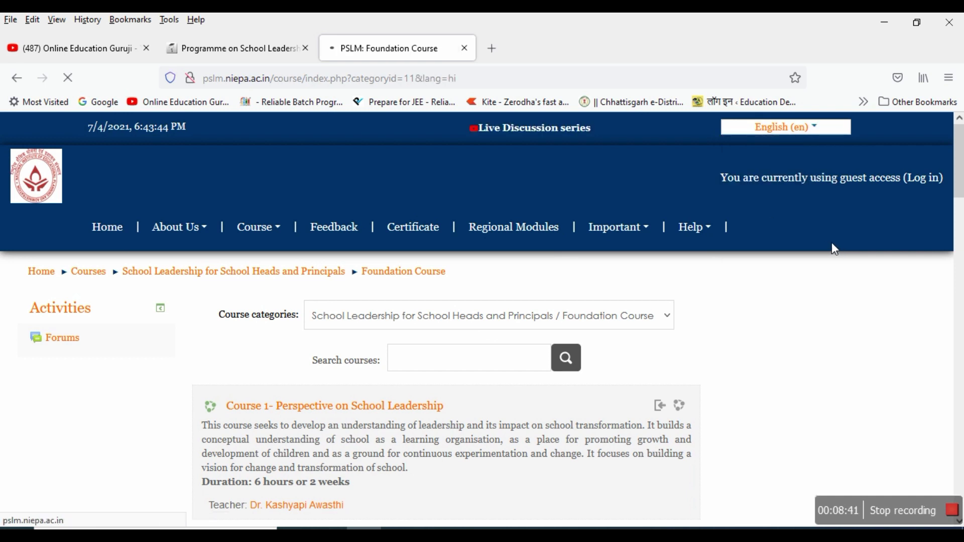
scroll(831, 247, "down", 2)
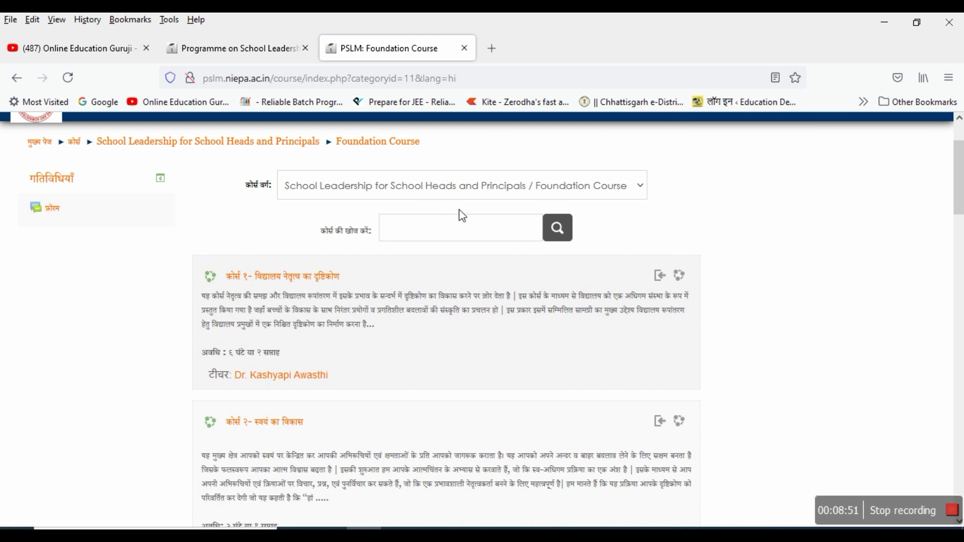
scroll(318, 335, "down", 15)
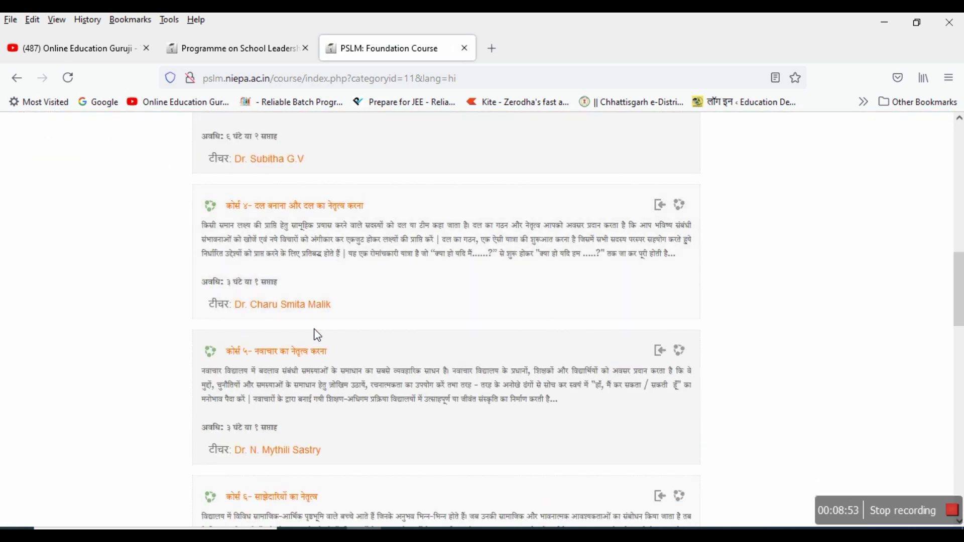
scroll(318, 334, "down", 8)
scroll(319, 333, "up", 3)
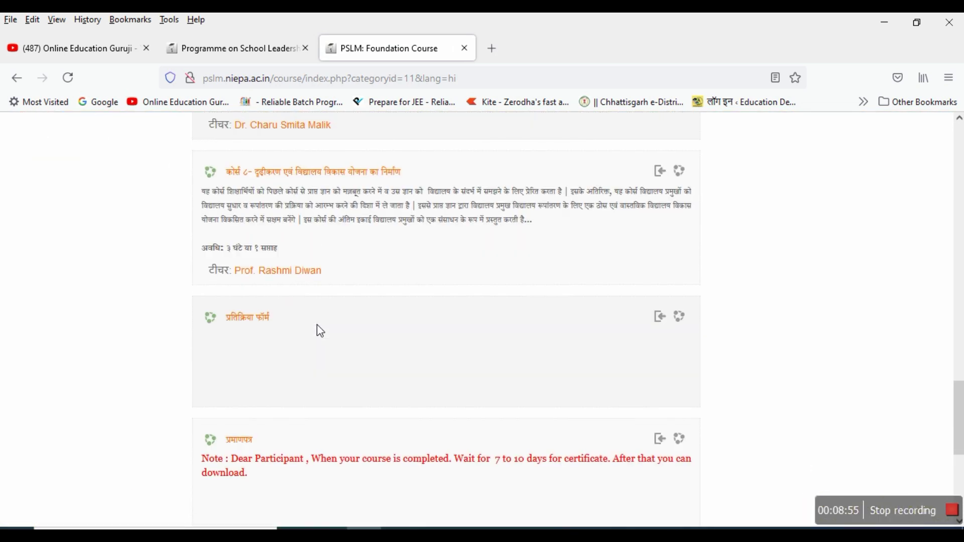
scroll(321, 332, "up", 15)
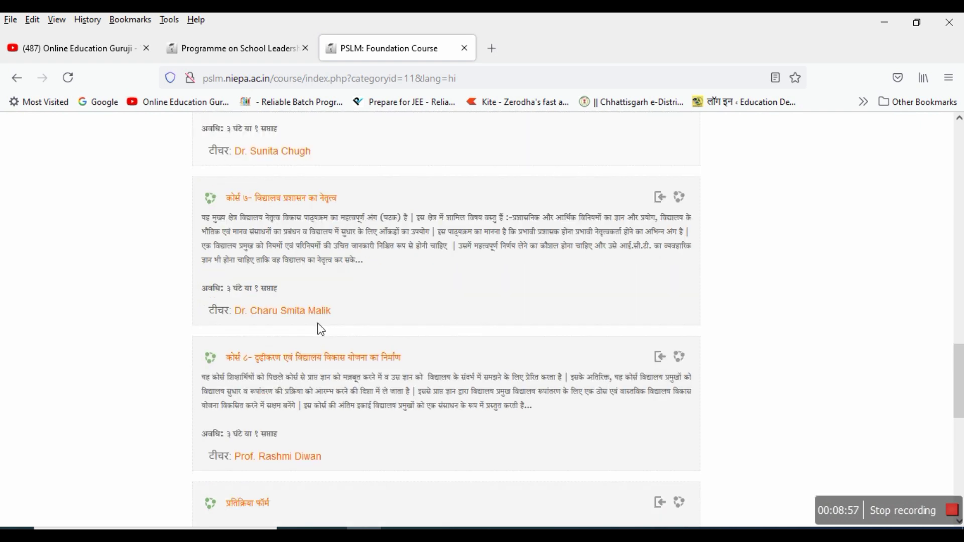
scroll(321, 329, "up", 5)
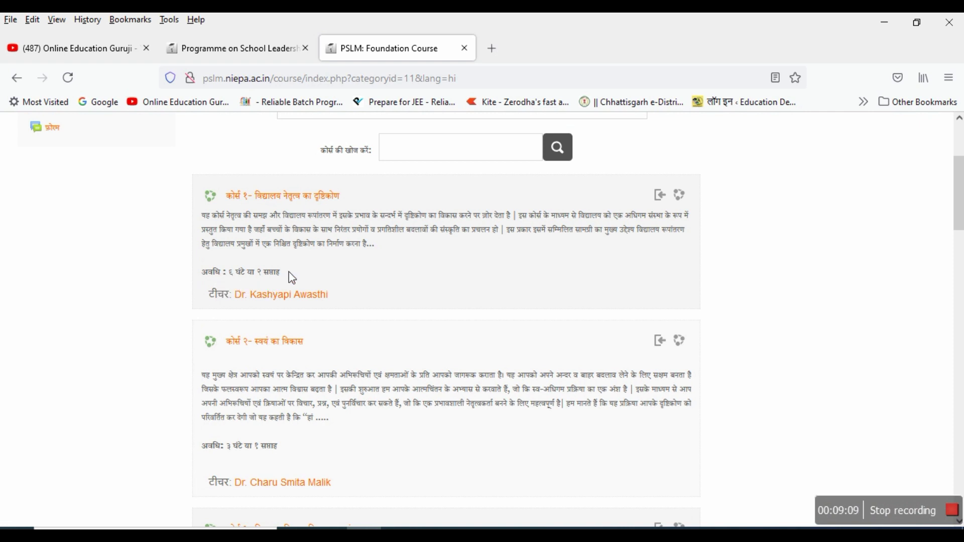
Go through courses 1 to 4 in the Hindi list, highlighting the duration (अवधि) line of each.
left_click_drag(289, 280, 197, 271)
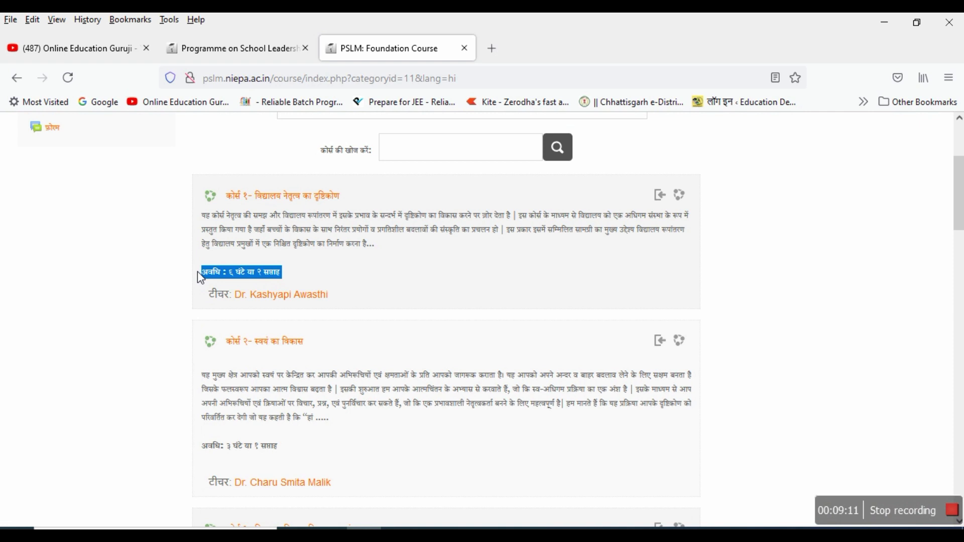
scroll(382, 333, "down", 3)
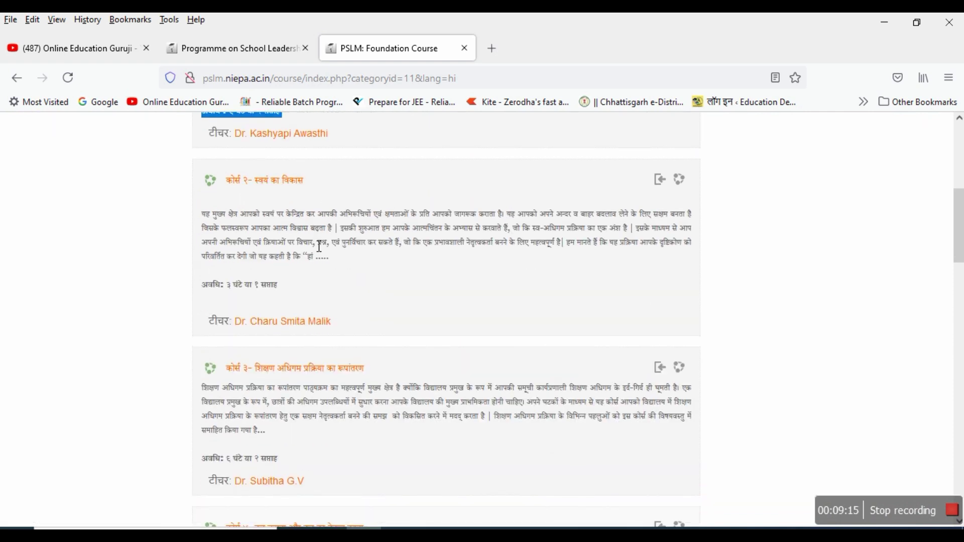
left_click_drag(287, 293, 215, 295)
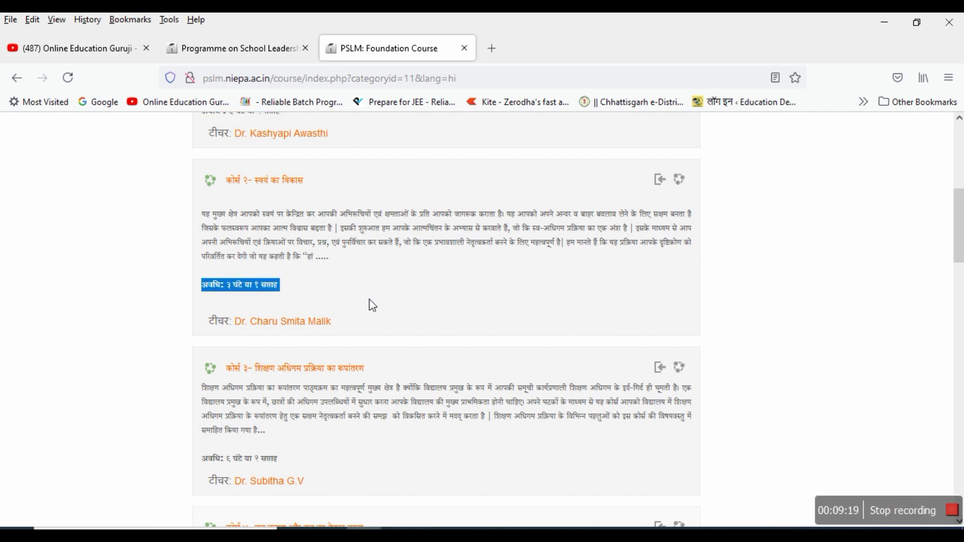
scroll(373, 305, "down", 3)
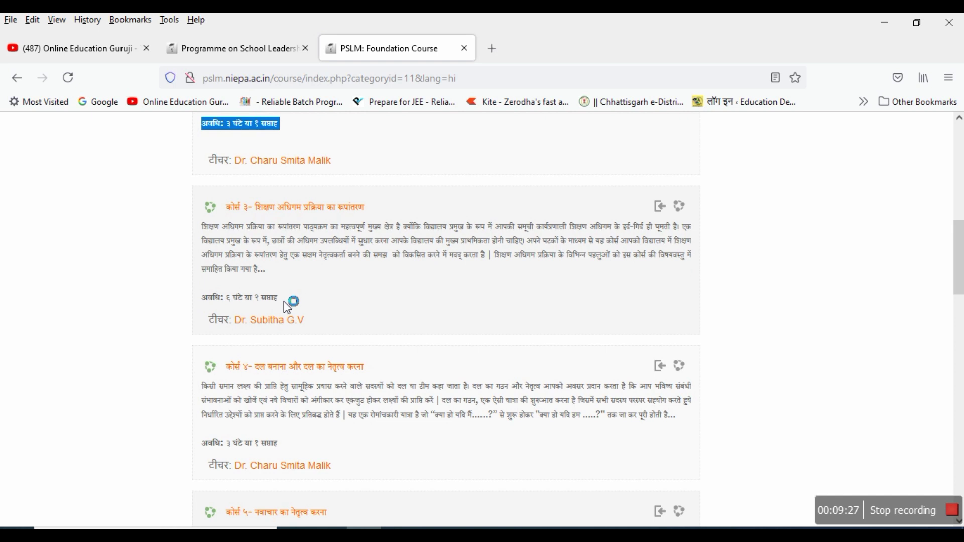
left_click_drag(279, 304, 207, 304)
scroll(413, 288, "down", 3)
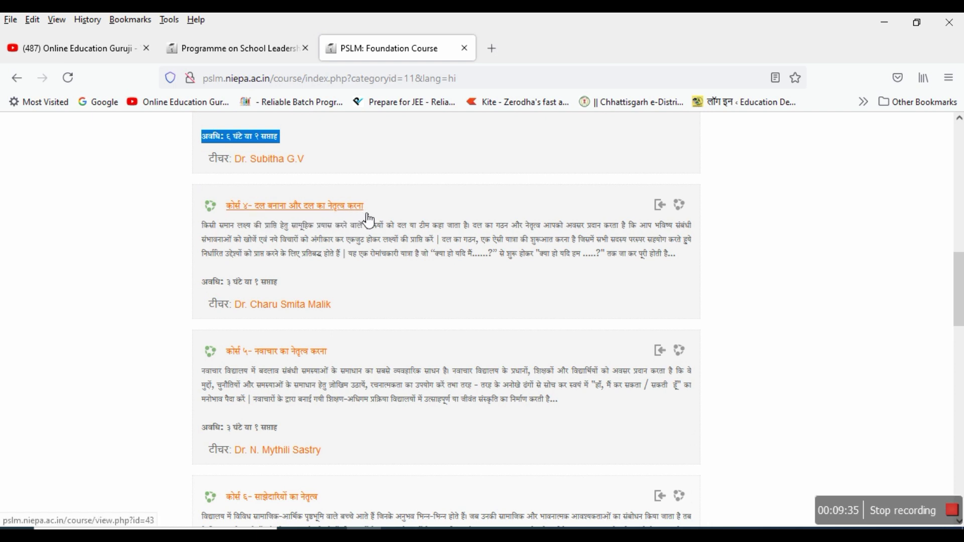
left_click_drag(285, 289, 205, 292)
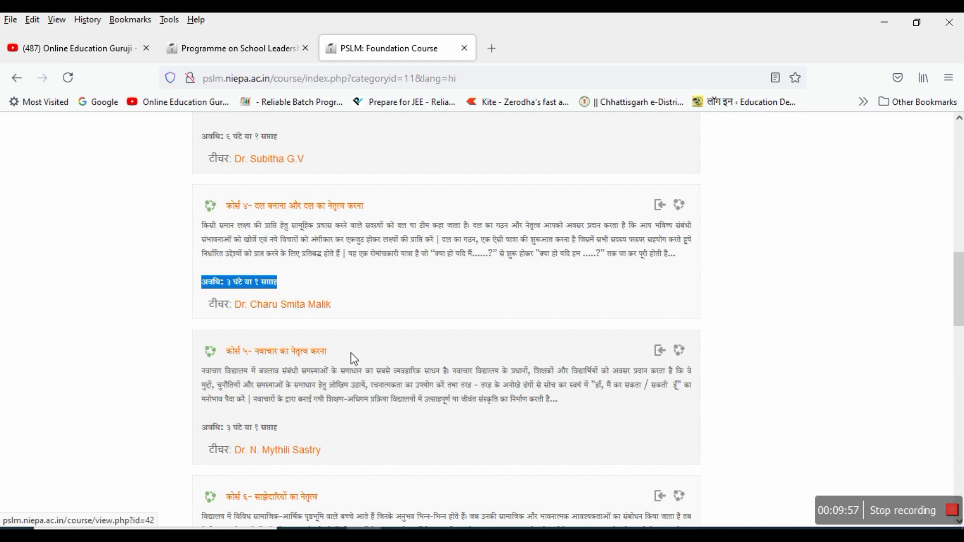
Review courses 5 to 8 in the Hindi list, marking the duration lines of courses 6, 7 and 8.
scroll(351, 360, "down", 3)
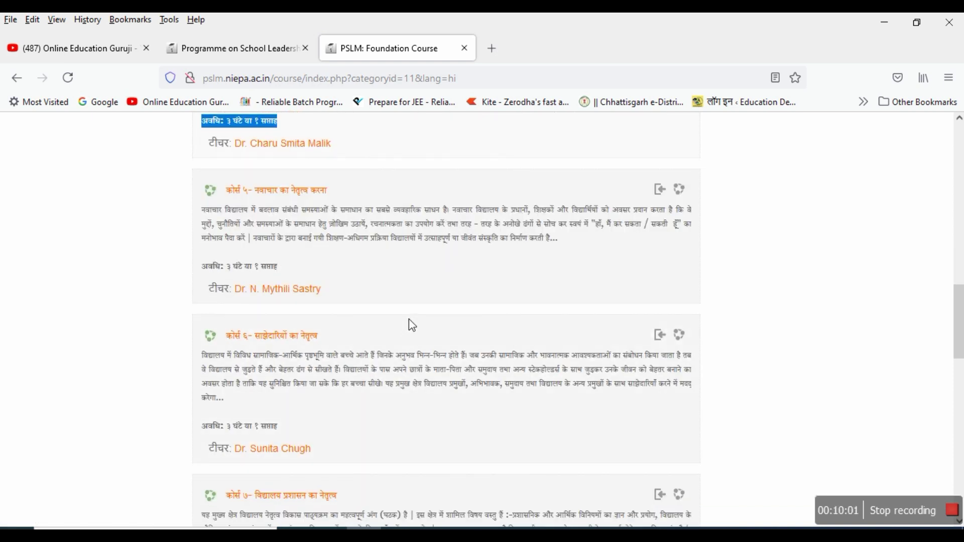
scroll(409, 321, "down", 3)
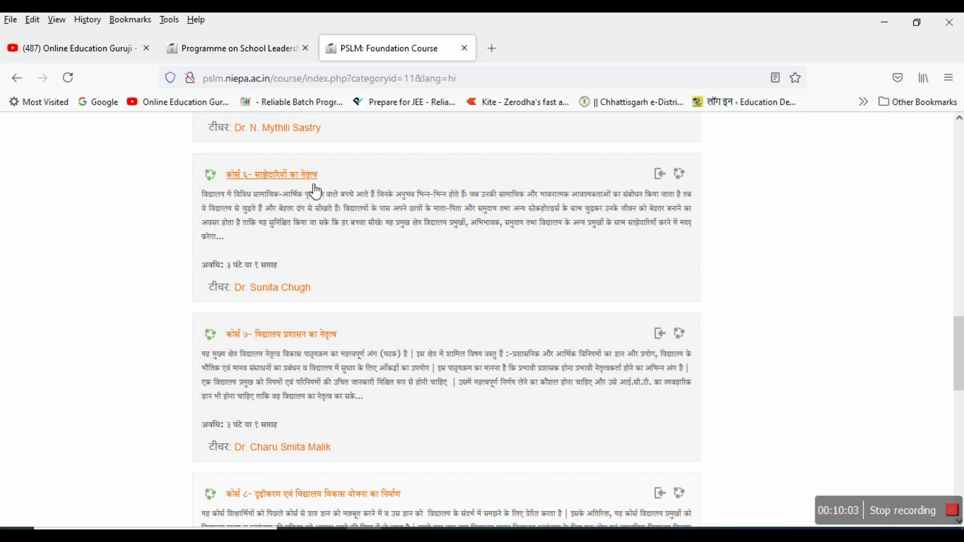
left_click_drag(281, 267, 199, 274)
scroll(523, 370, "down", 3)
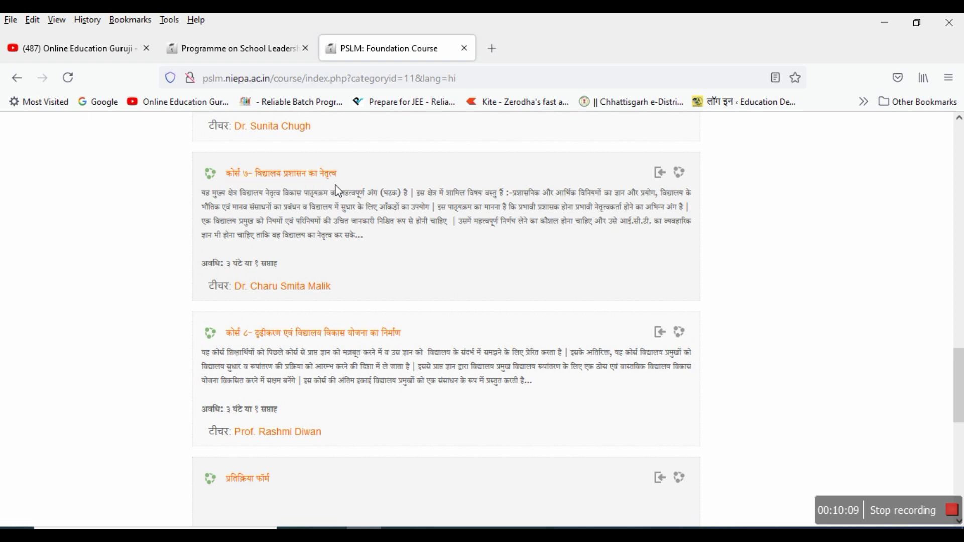
left_click_drag(285, 270, 279, 266)
scroll(301, 281, "down", 2)
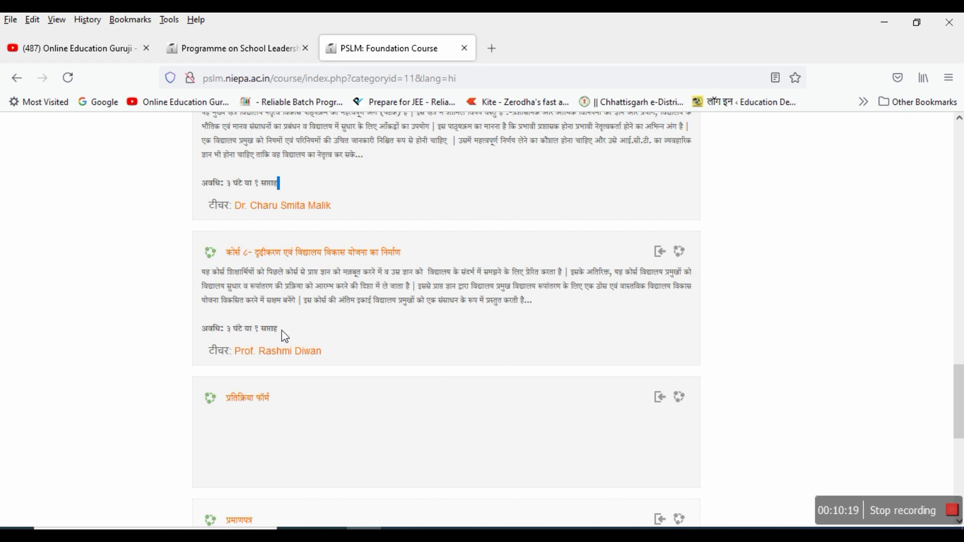
left_click_drag(284, 336, 202, 336)
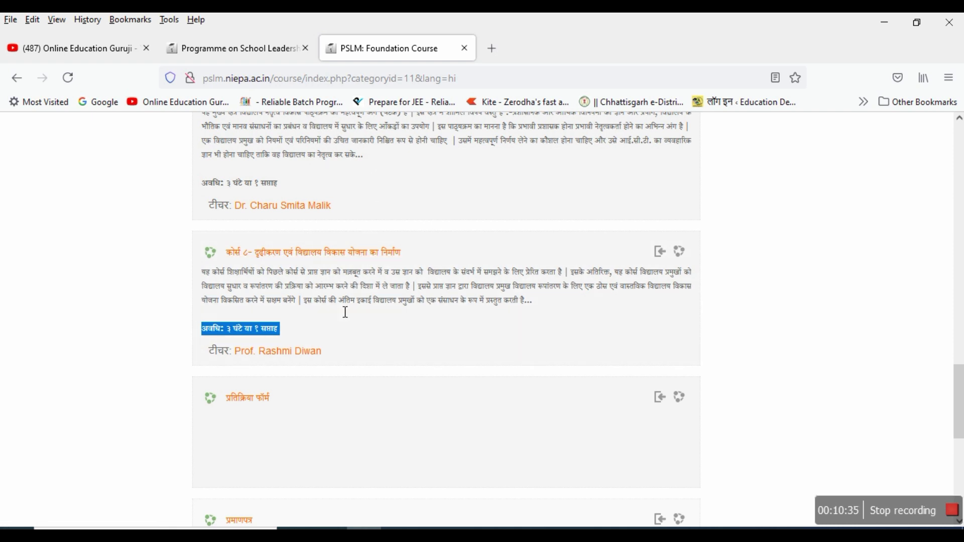
Examine the feedback form (प्रतिक्रिया फॉर्म) and certificate (प्रमाणपत्र) entries at the end of the course list.
scroll(375, 324, "down", 3)
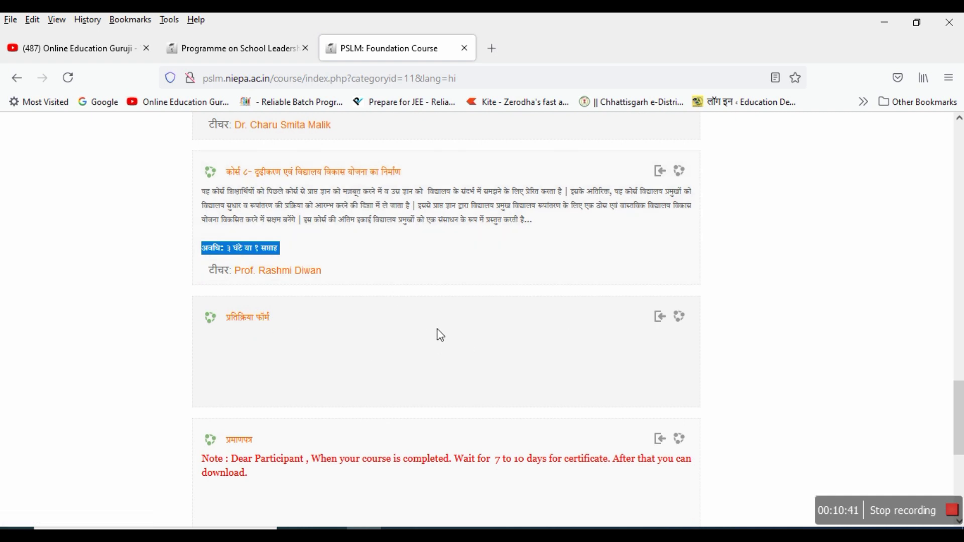
scroll(437, 335, "down", 6)
scroll(436, 336, "up", 6)
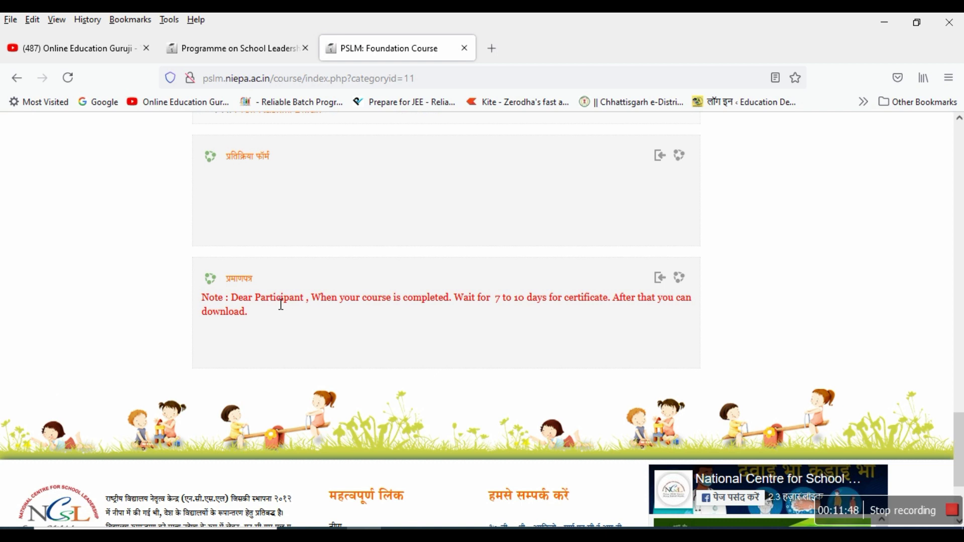
Open the programme schedule (कार्यक्रम की अनुसूची) from the site's help (सहायता) section and display its instructions in Hindi.
scroll(433, 340, "up", 15)
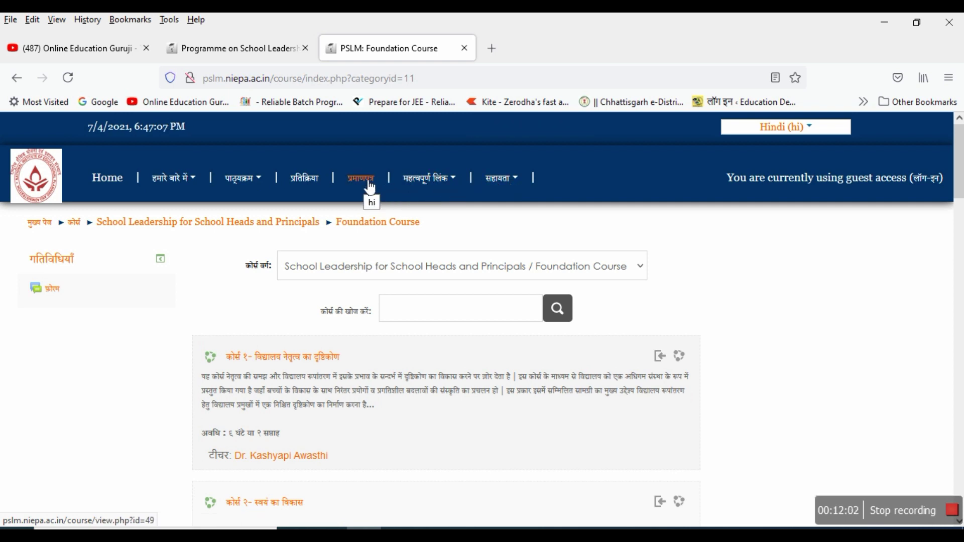
left_click(508, 182)
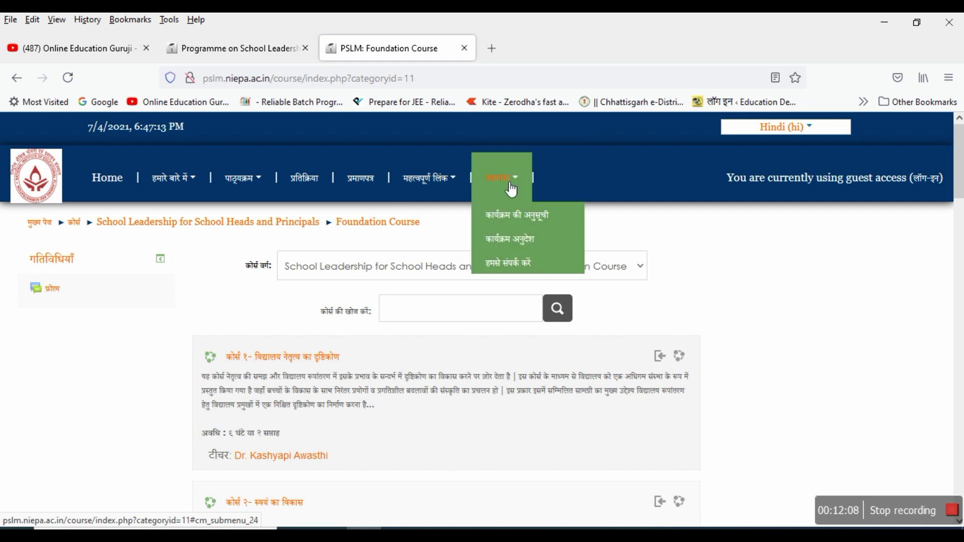
left_click(536, 221)
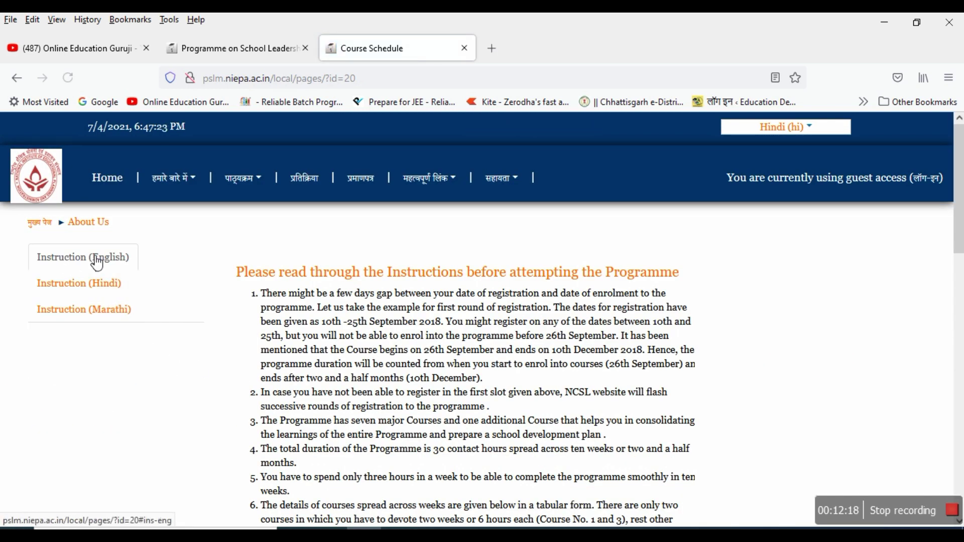
left_click(83, 288)
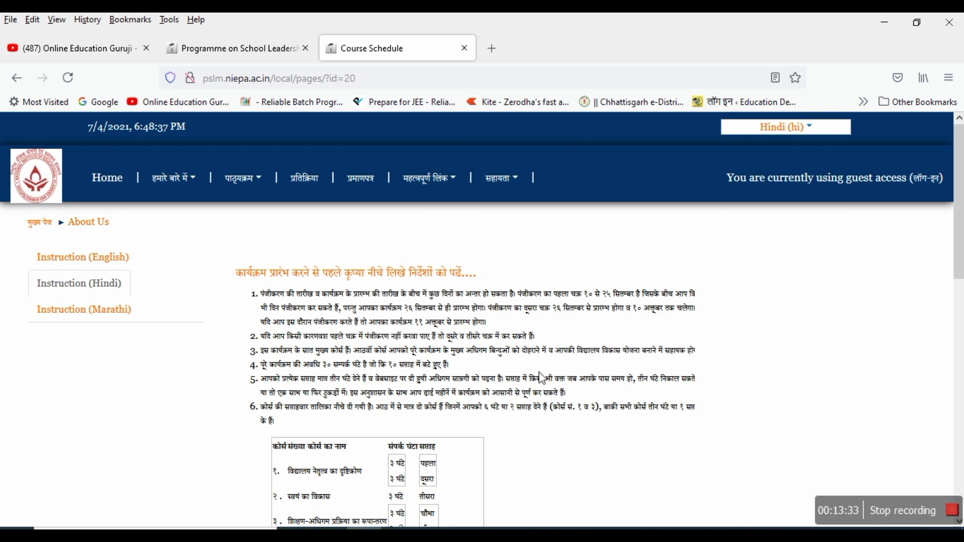
Read the Hindi instructions, including the week-by-week course table and the rules on completion and certification.
scroll(540, 376, "down", 5)
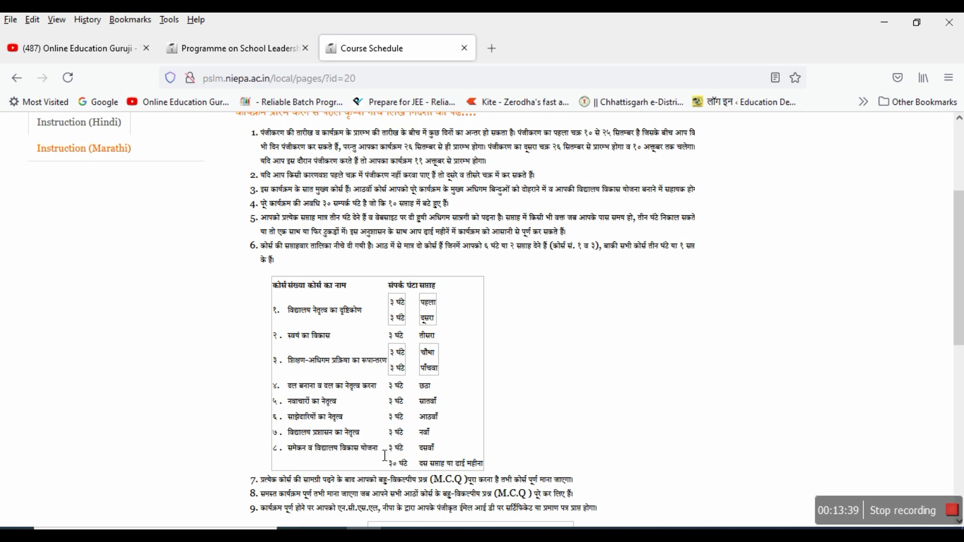
scroll(622, 404, "down", 3)
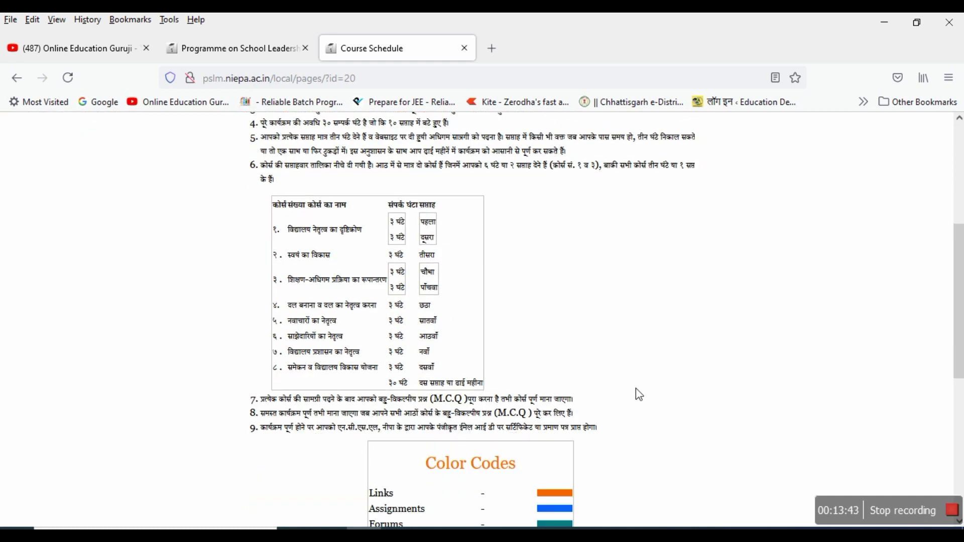
scroll(639, 386, "up", 5)
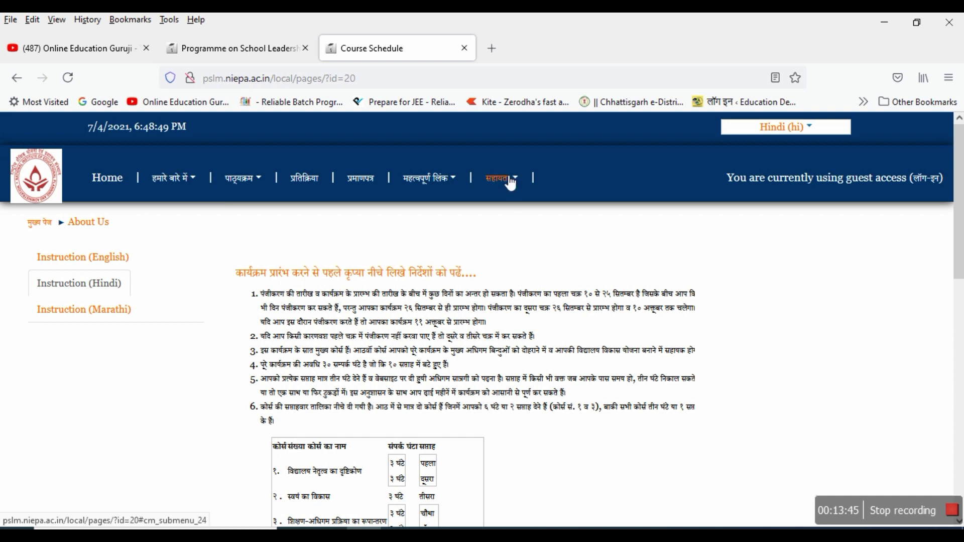
Check the choices under सहायता (help) again, and switch to the Online Education Guruji channel page on YouTube.
left_click(509, 185)
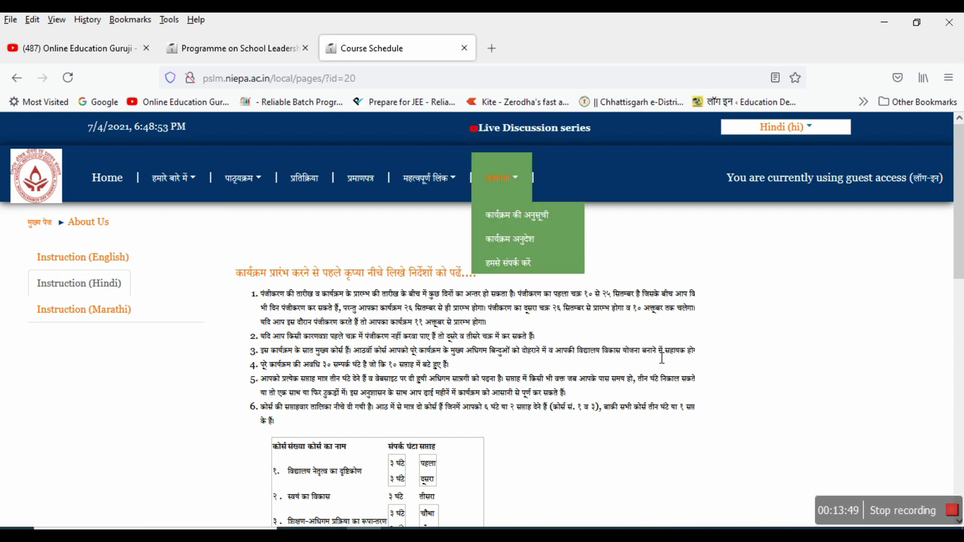
left_click(502, 178)
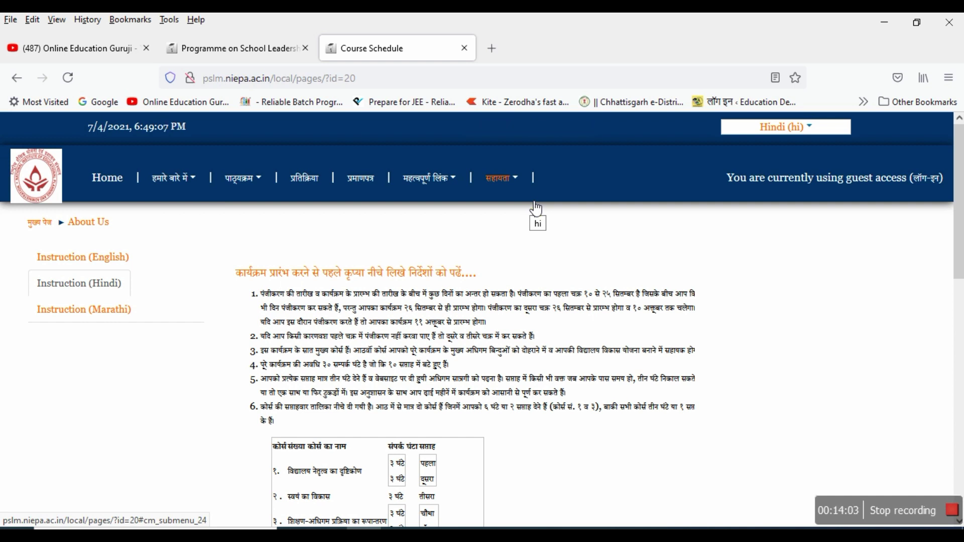
left_click(103, 49)
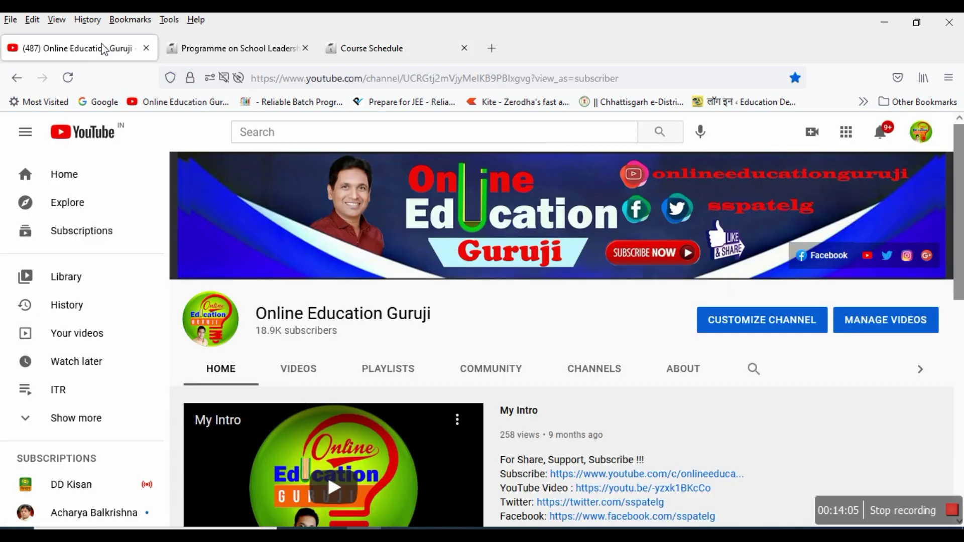